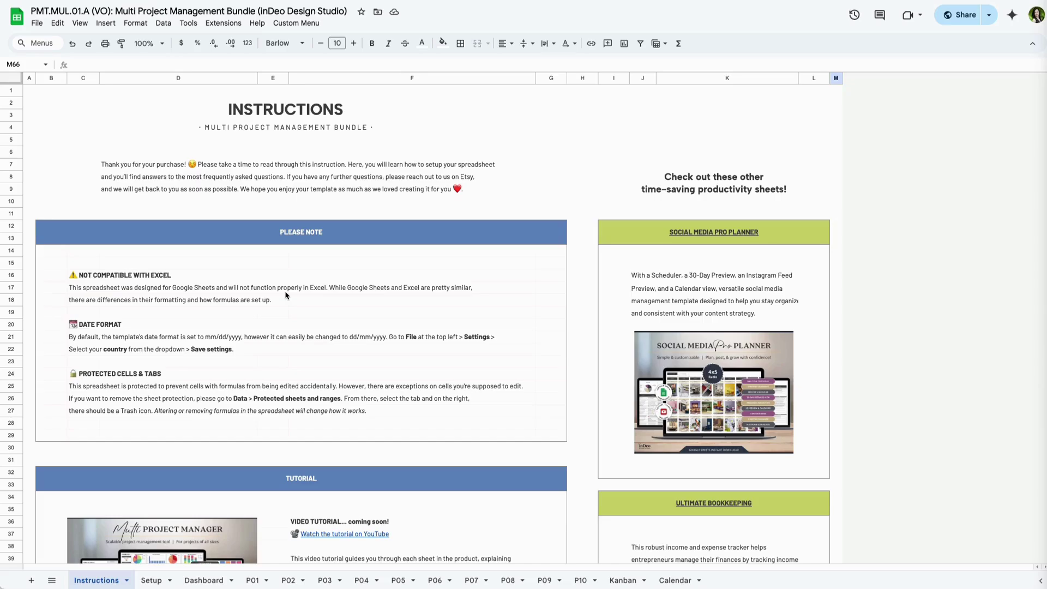
# Step: Open the spreadsheet's locale and time zone settings and close them without changes
pyautogui.click(37, 25)
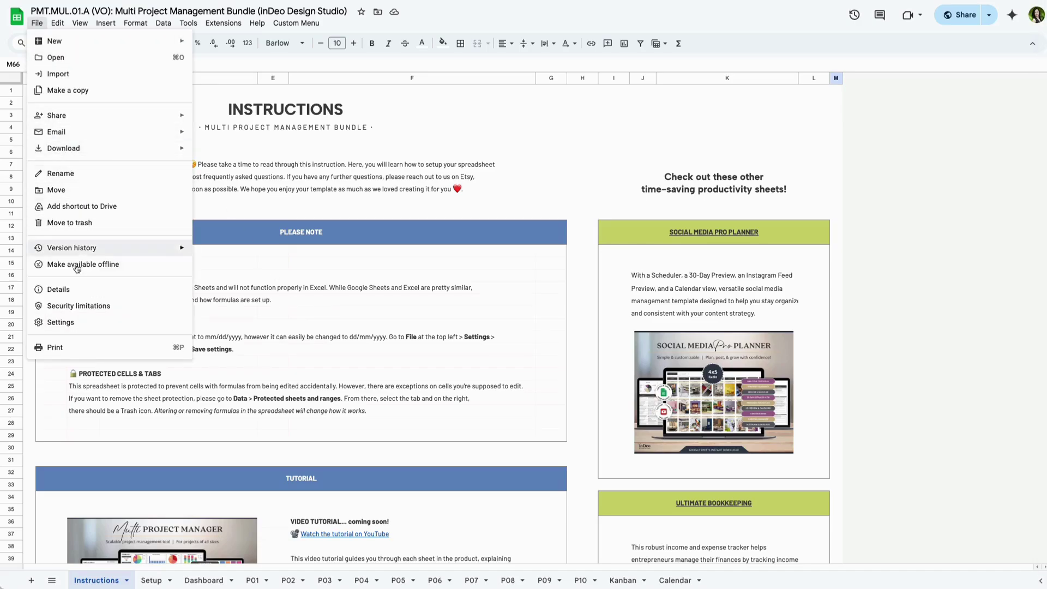
pyautogui.click(68, 323)
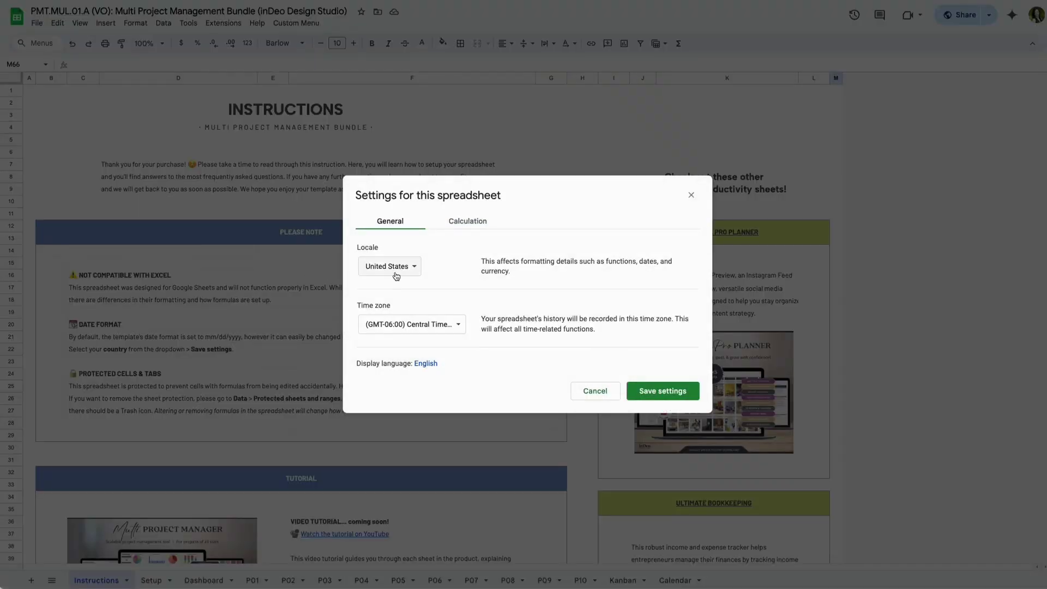
pyautogui.click(602, 391)
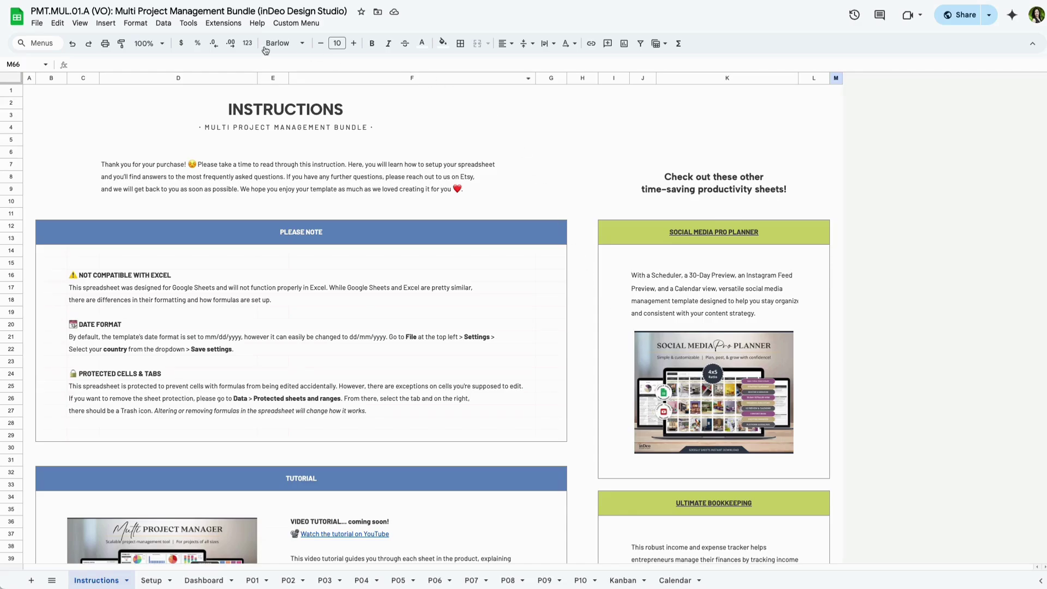
# Step: Browse the Format > Number options, dismiss them, and return to the top of the sheet
pyautogui.click(143, 25)
pyautogui.moveTo(152, 67)
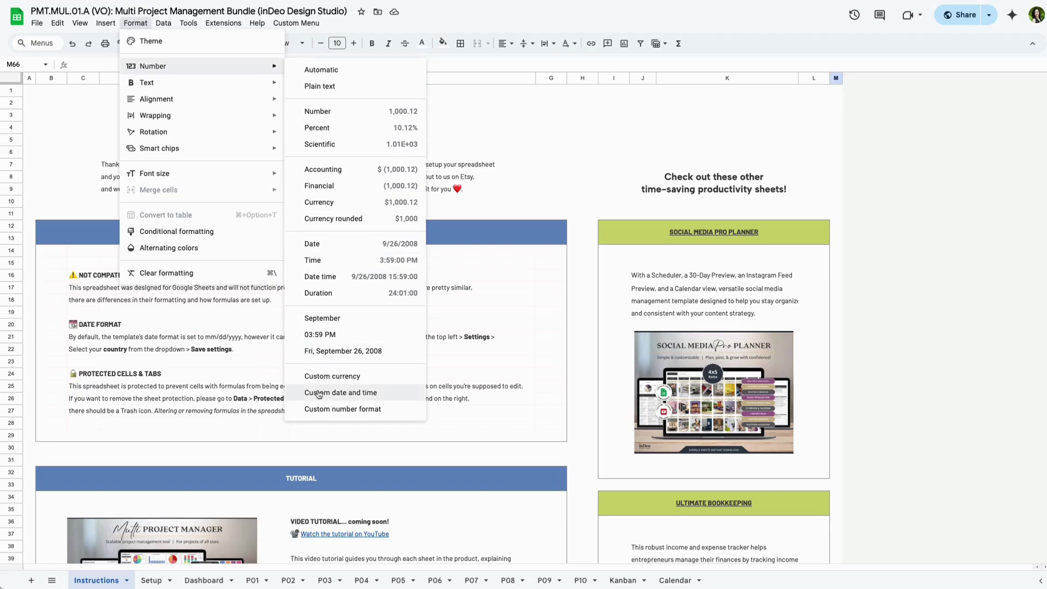
pyautogui.click(565, 369)
pyautogui.hotkey('ctrl', 'Home')
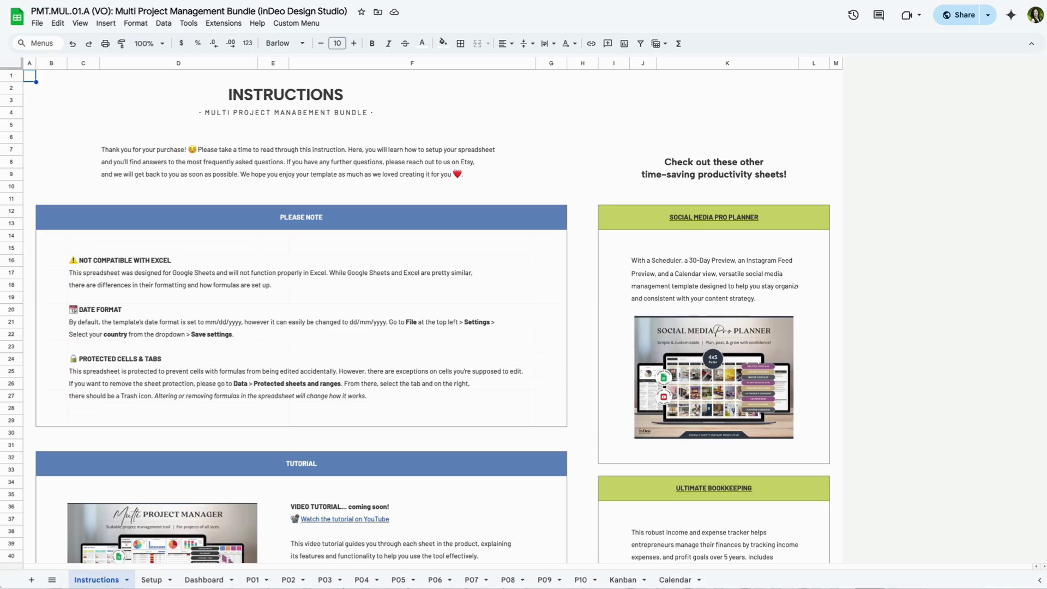
# Step: Go to the Dashboard sheet and open the Protect sheets and ranges panel
pyautogui.click(203, 579)
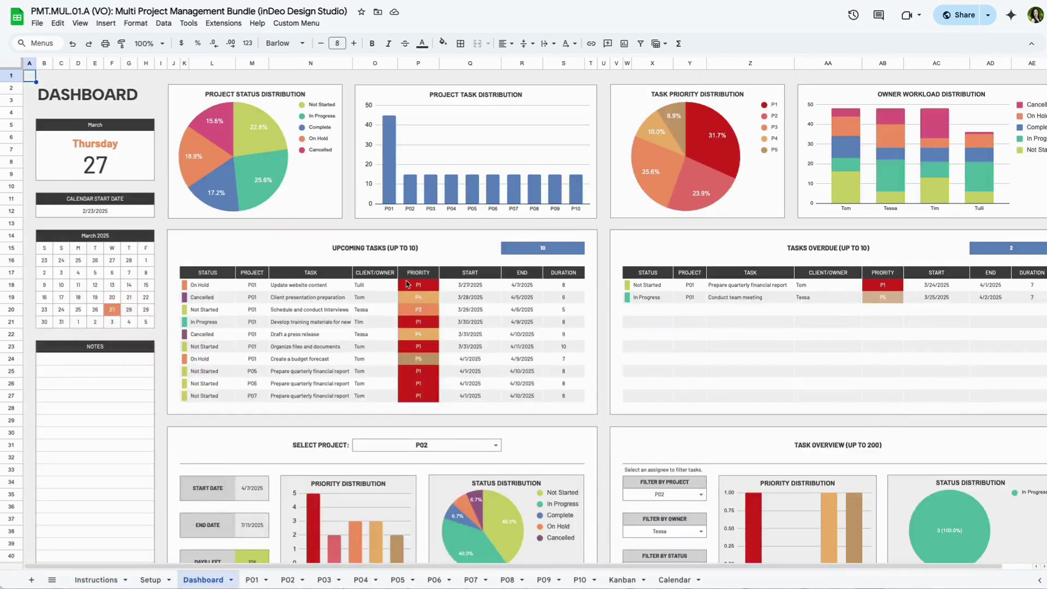
pyautogui.click(409, 285)
pyautogui.click(163, 23)
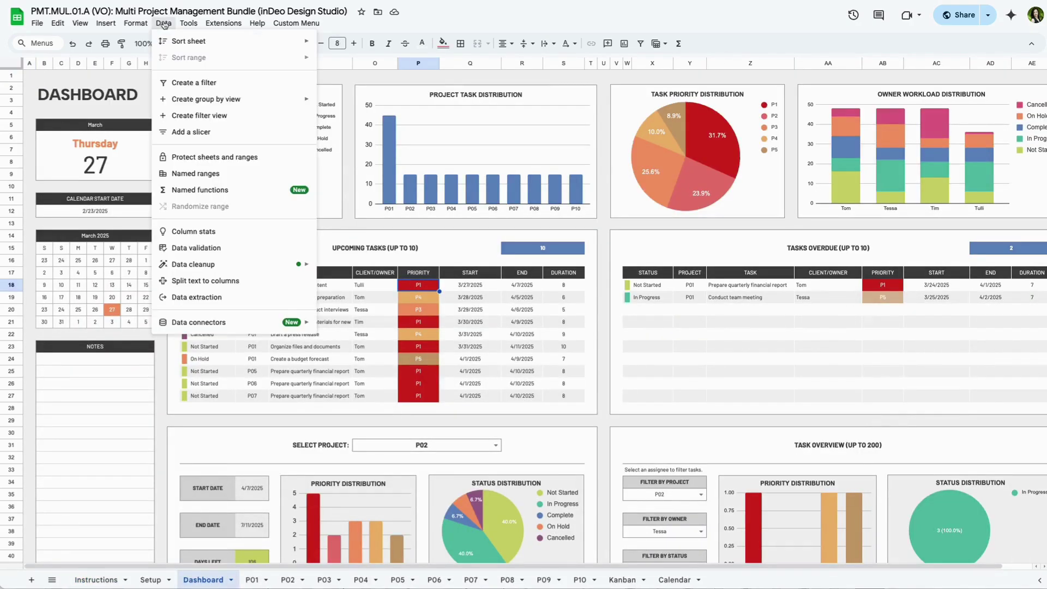
pyautogui.click(180, 157)
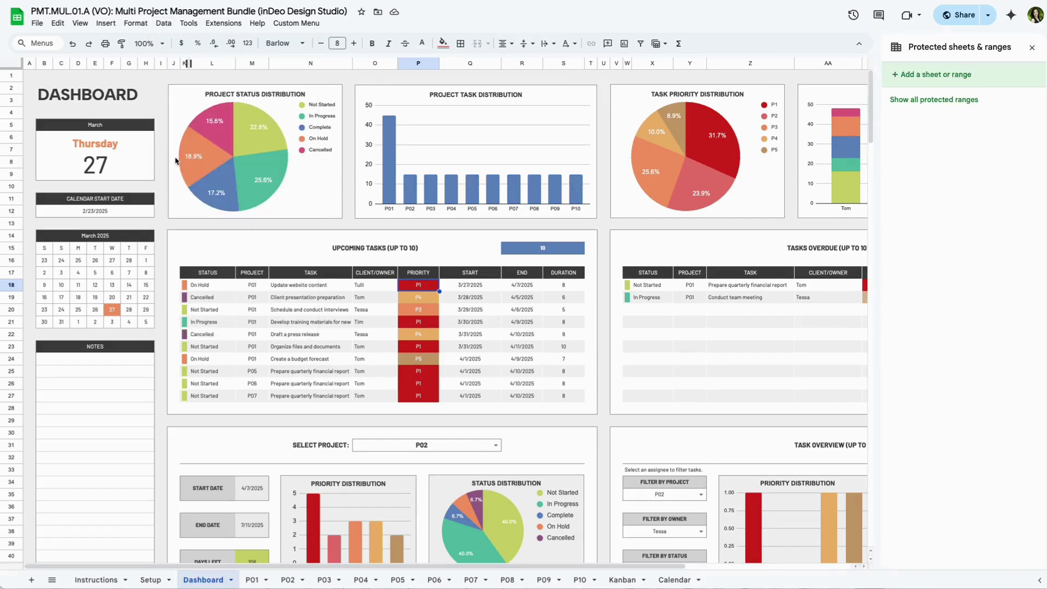
# Step: Show all protected ranges and inspect P01!NL1, leaving it unchanged
pyautogui.click(896, 102)
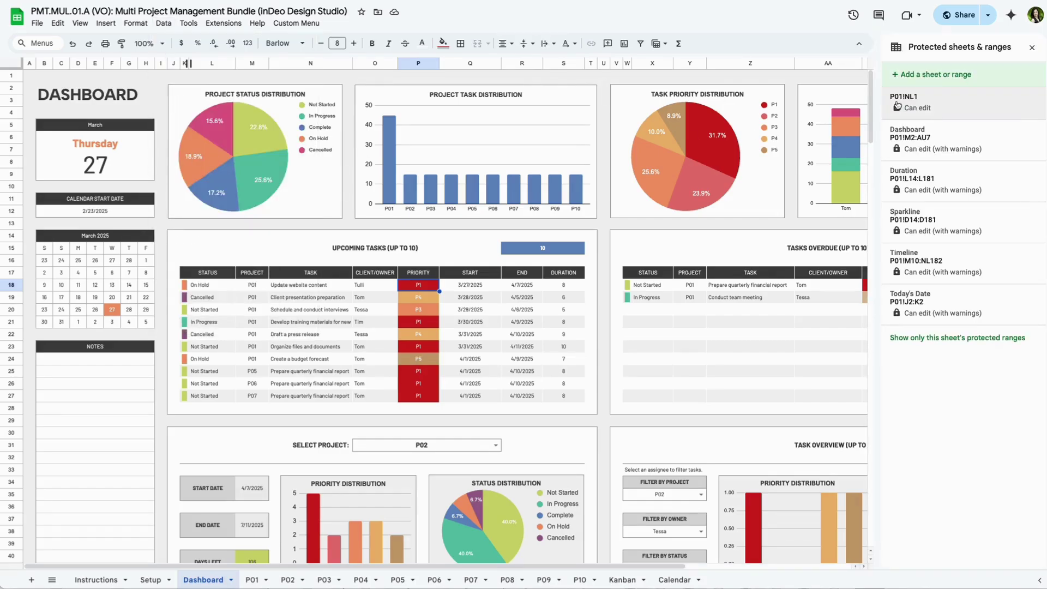
pyautogui.click(962, 105)
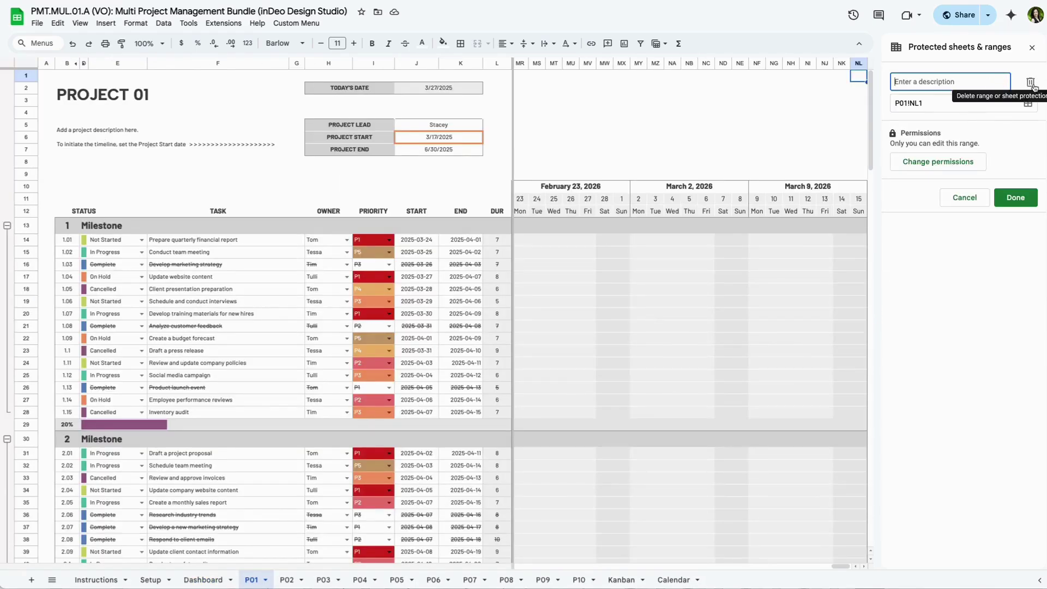
pyautogui.click(978, 199)
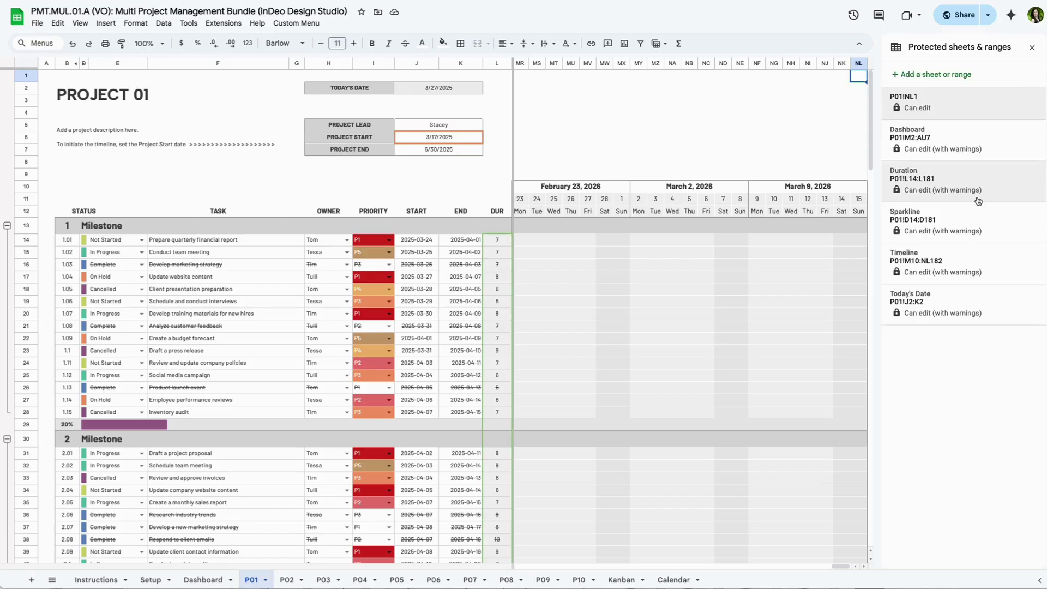
# Step: Go back to the Instructions sheet and scroll down to the Kanban Board and Calendar sections
pyautogui.click(101, 580)
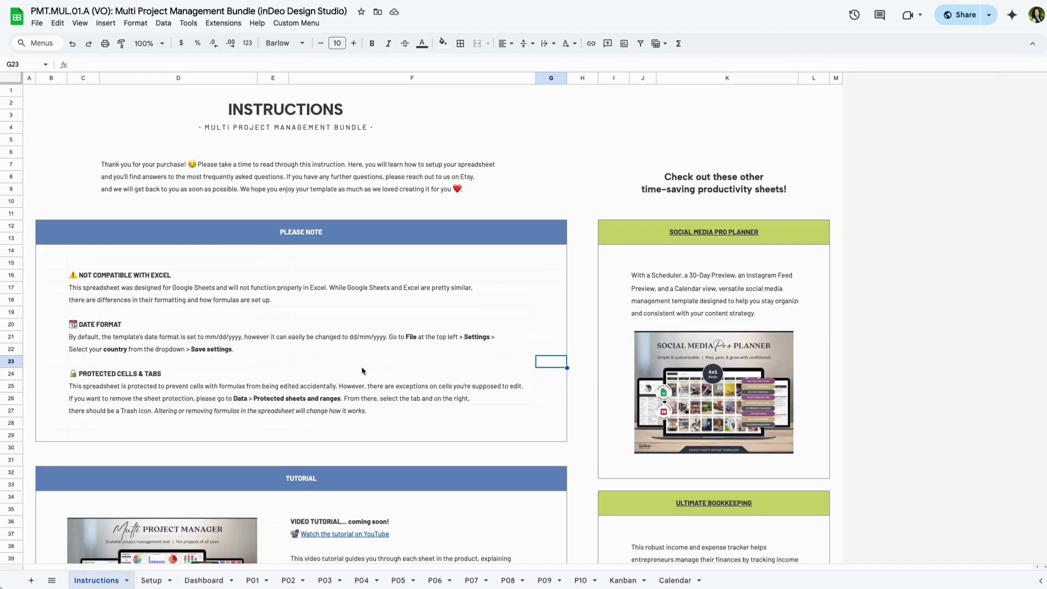
pyautogui.scroll(-3, 363, 370)
pyautogui.scroll(-3, 362, 371)
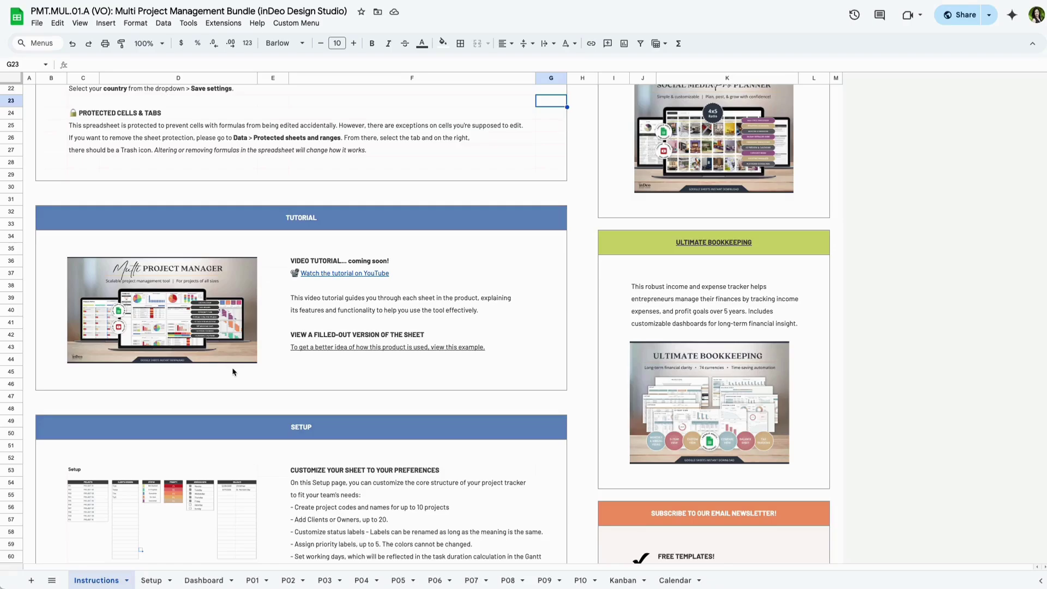
pyautogui.scroll(-1, 254, 374)
pyautogui.scroll(-12, 253, 374)
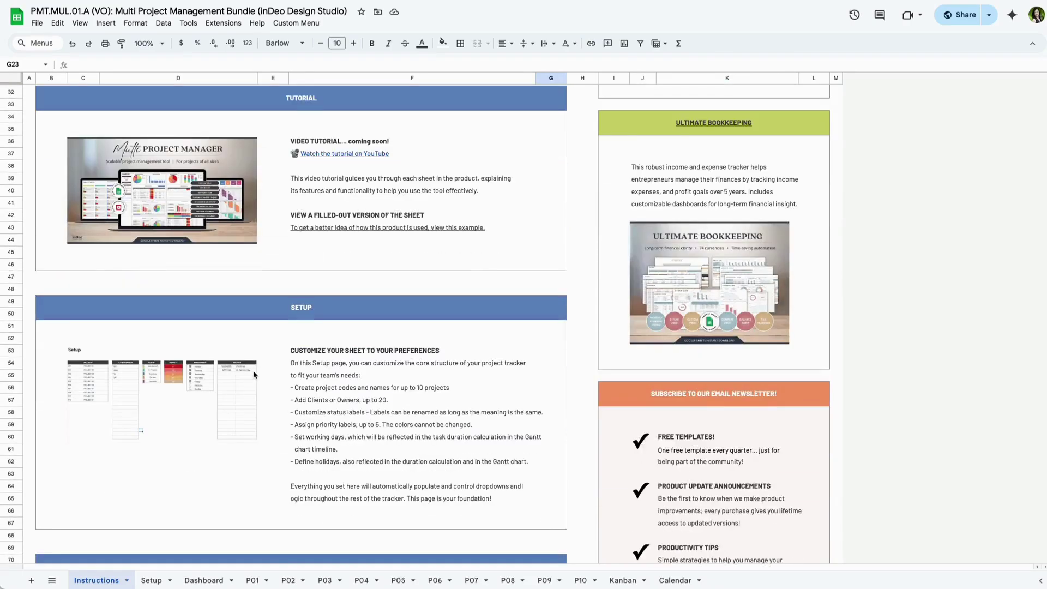
pyautogui.scroll(-16, 253, 375)
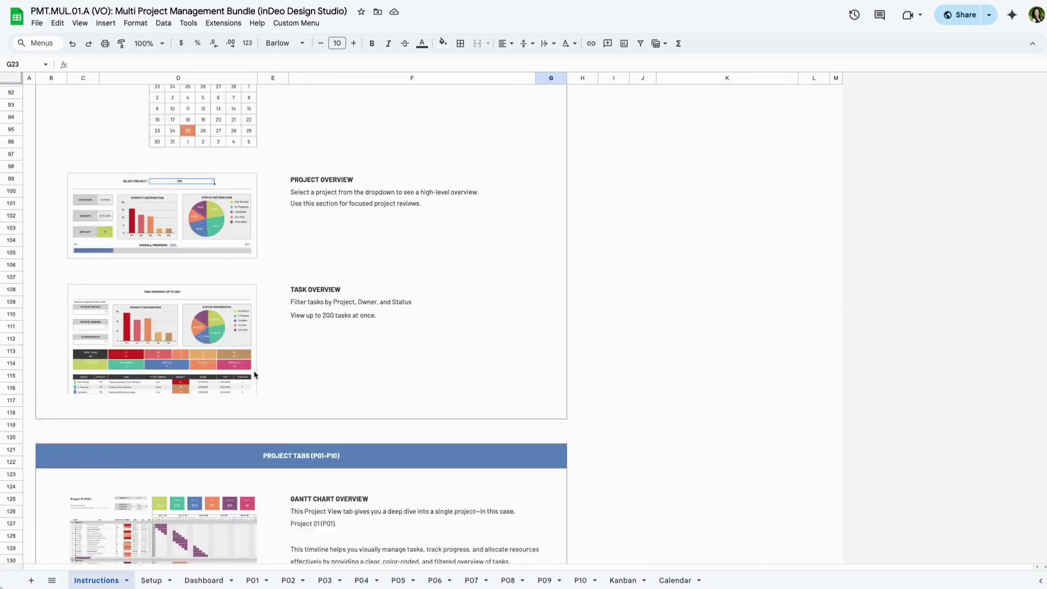
pyautogui.scroll(-8, 253, 375)
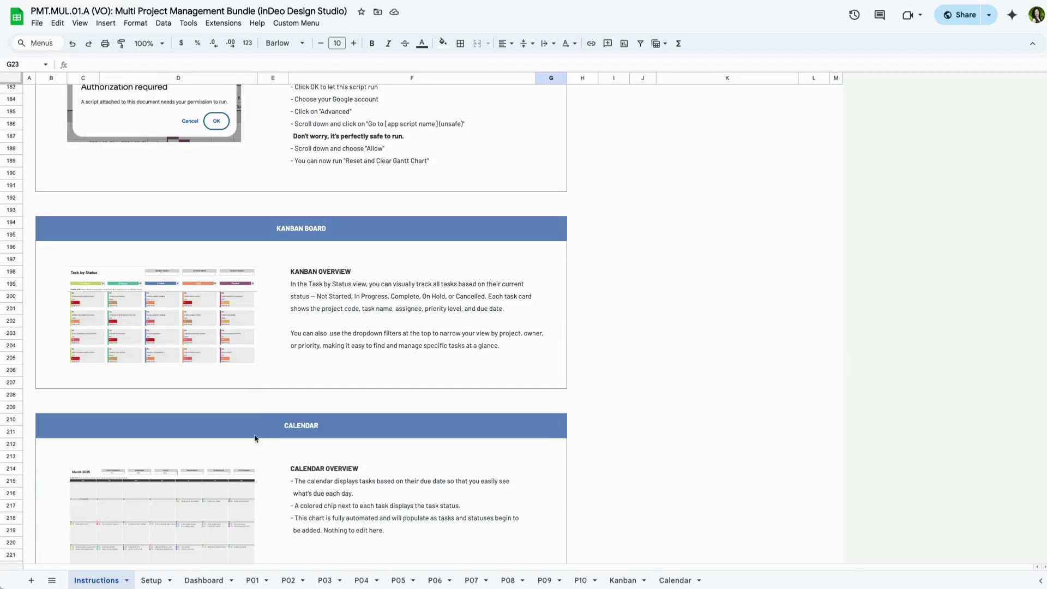
# Step: Switch to the Setup sheet listing projects P01–P10, owners, statuses, priorities, working days and holidays
pyautogui.click(151, 580)
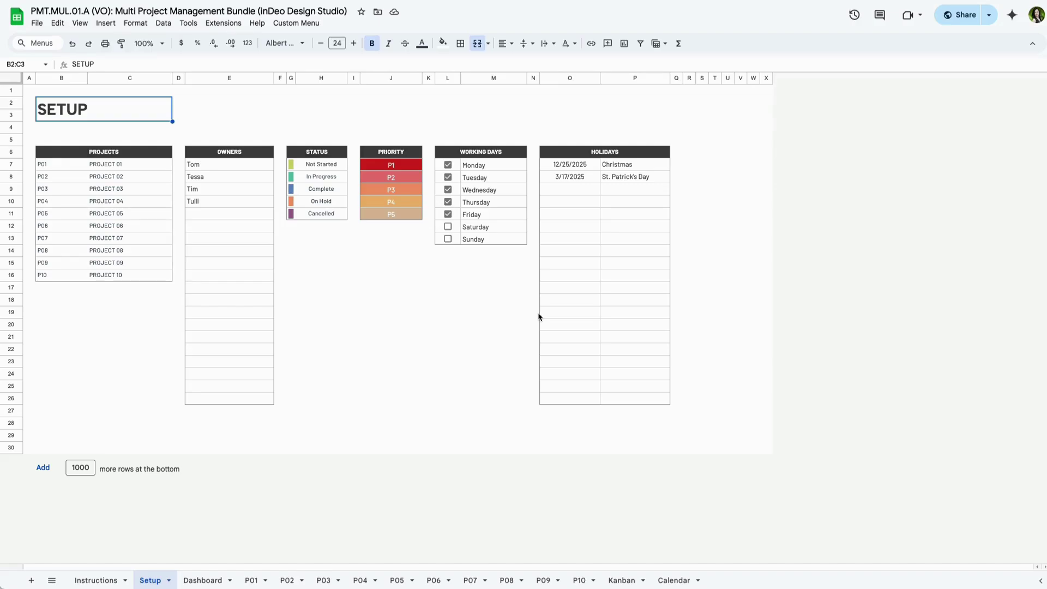
# Step: On the Dashboard, check the Calendar Start Date picker and leave it at 2/23/2025
pyautogui.click(210, 581)
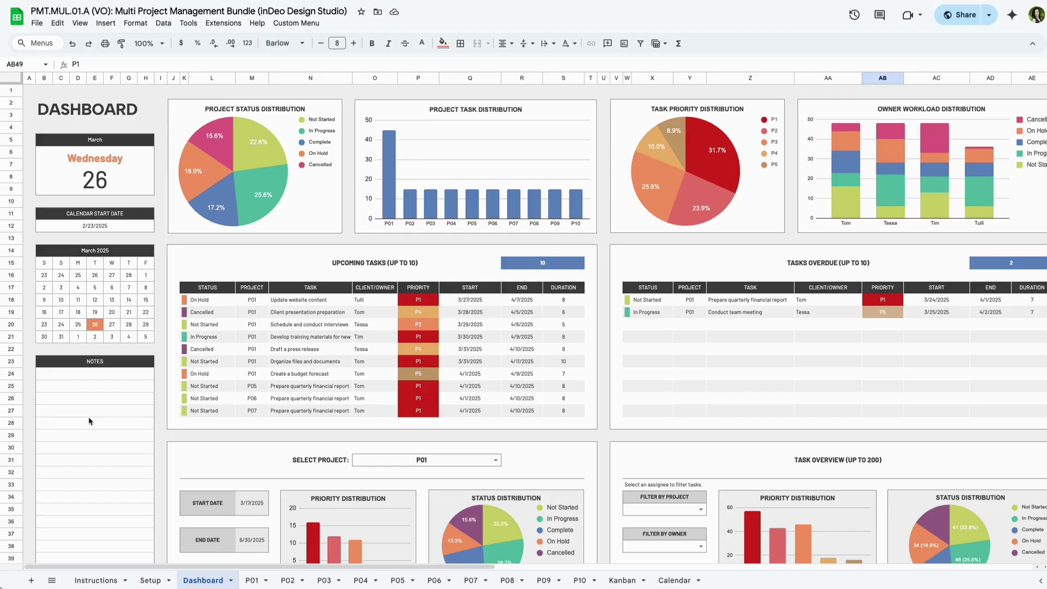
pyautogui.doubleClick(107, 225)
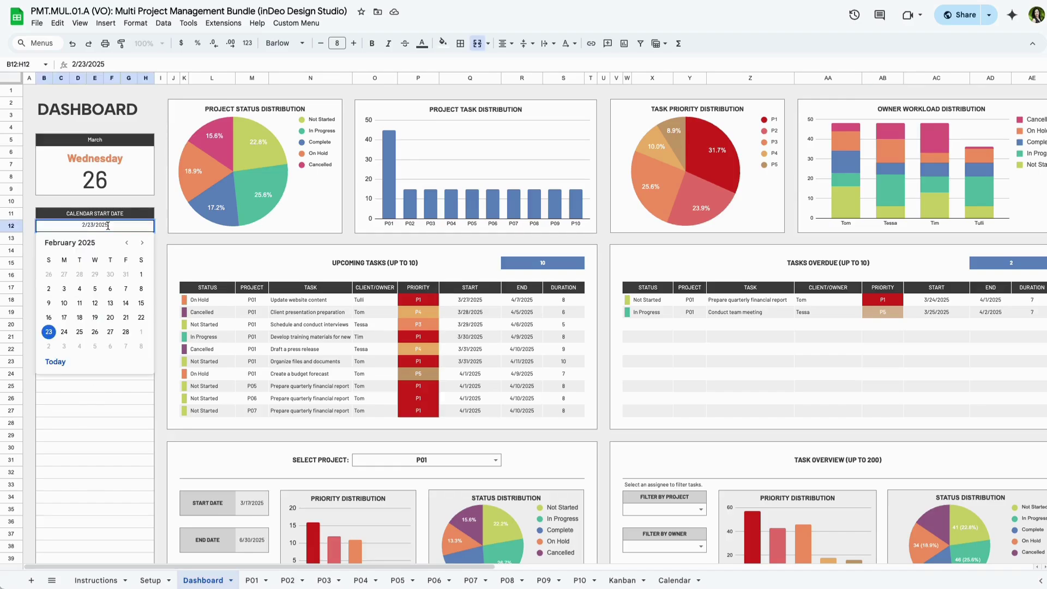
pyautogui.click(163, 293)
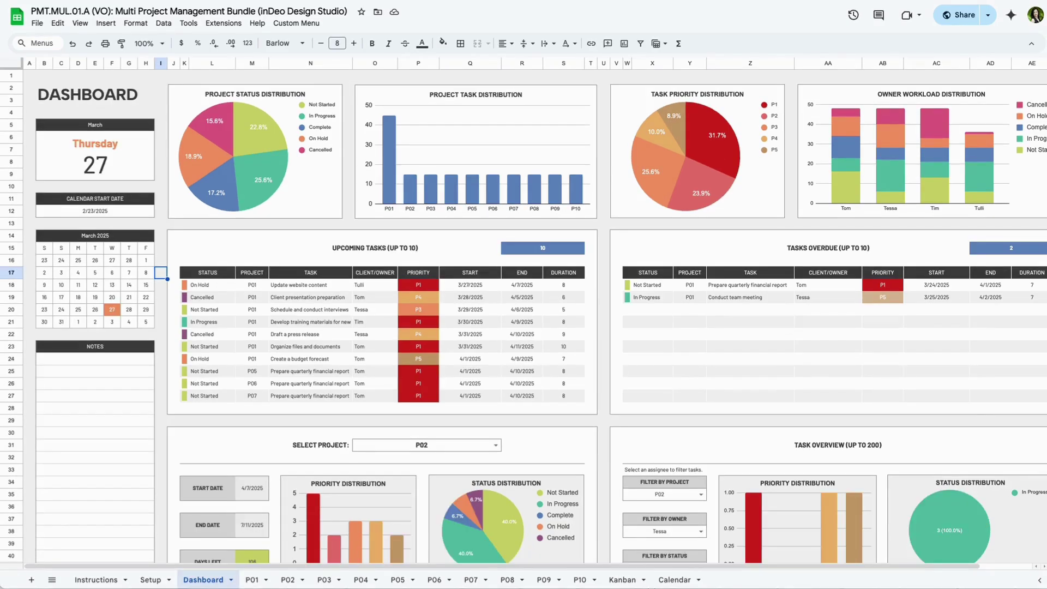
pyautogui.moveTo(486, 567); pyautogui.dragTo(540, 567)
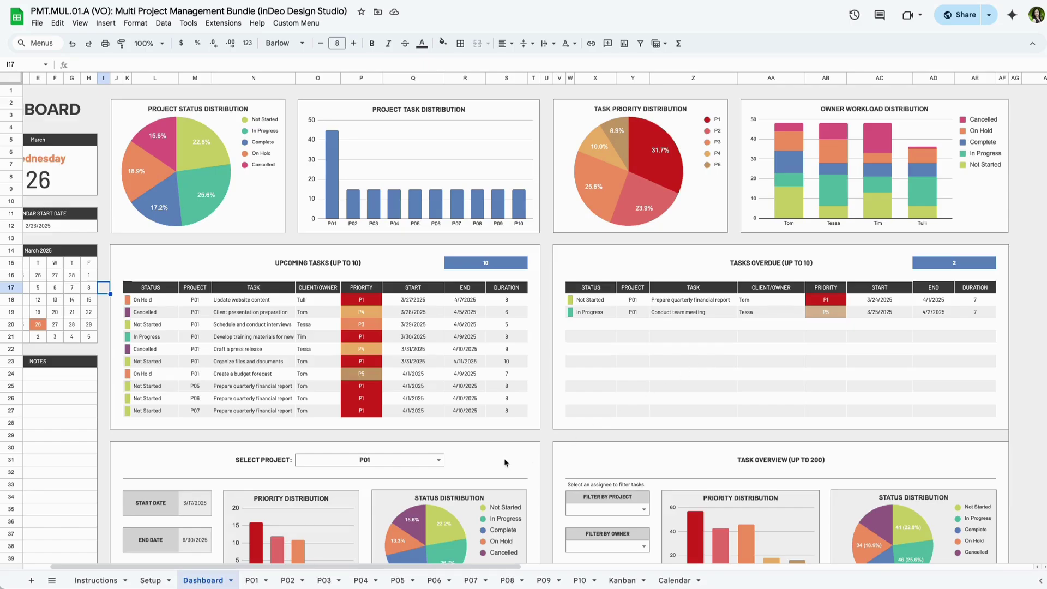
pyautogui.scroll(-1, 505, 462)
pyautogui.scroll(-7, 505, 462)
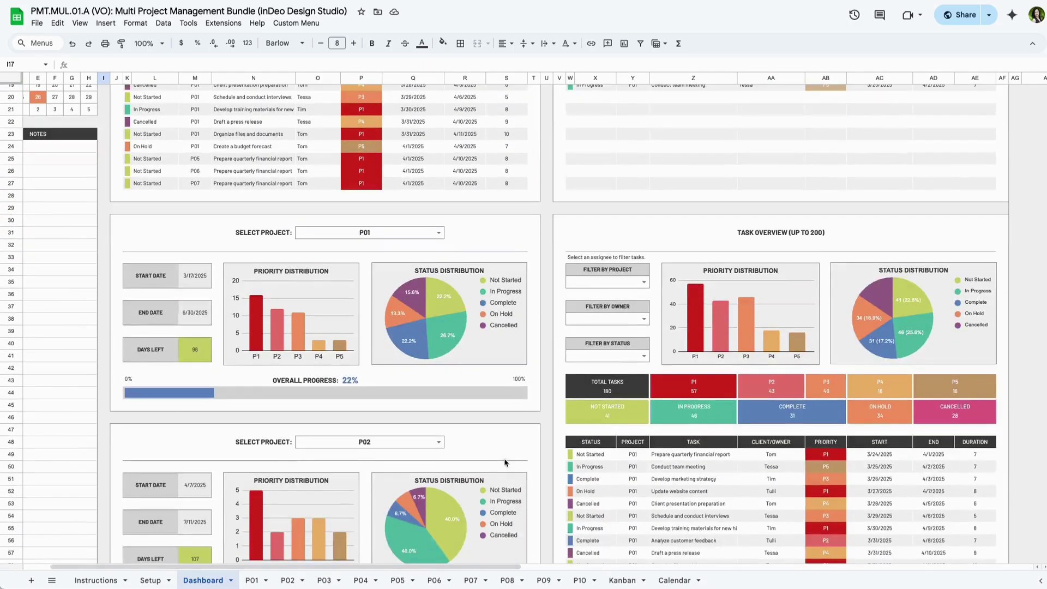
pyautogui.scroll(-2, 504, 462)
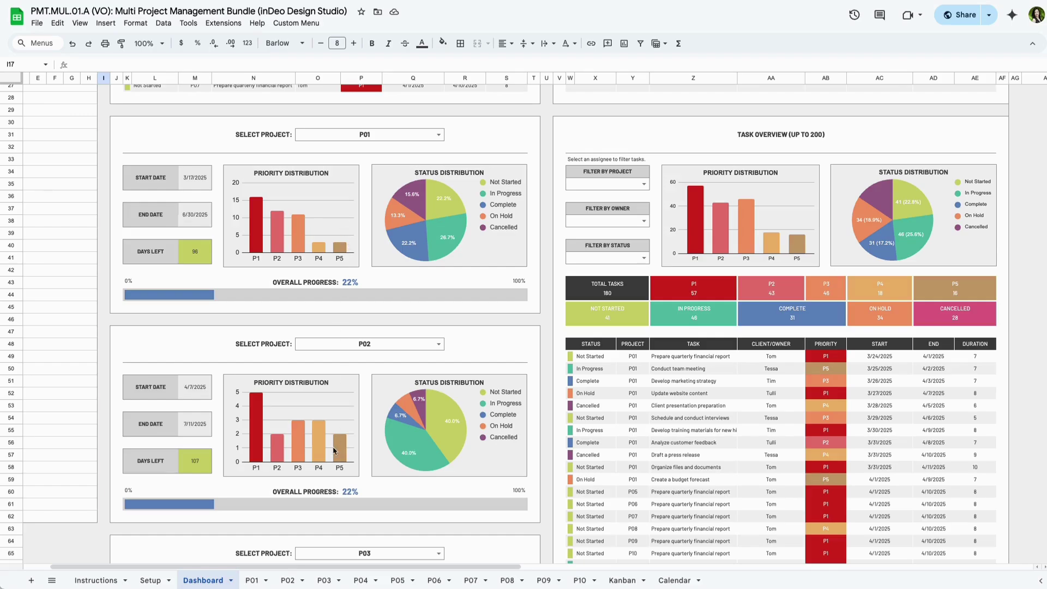
pyautogui.scroll(-20, 334, 451)
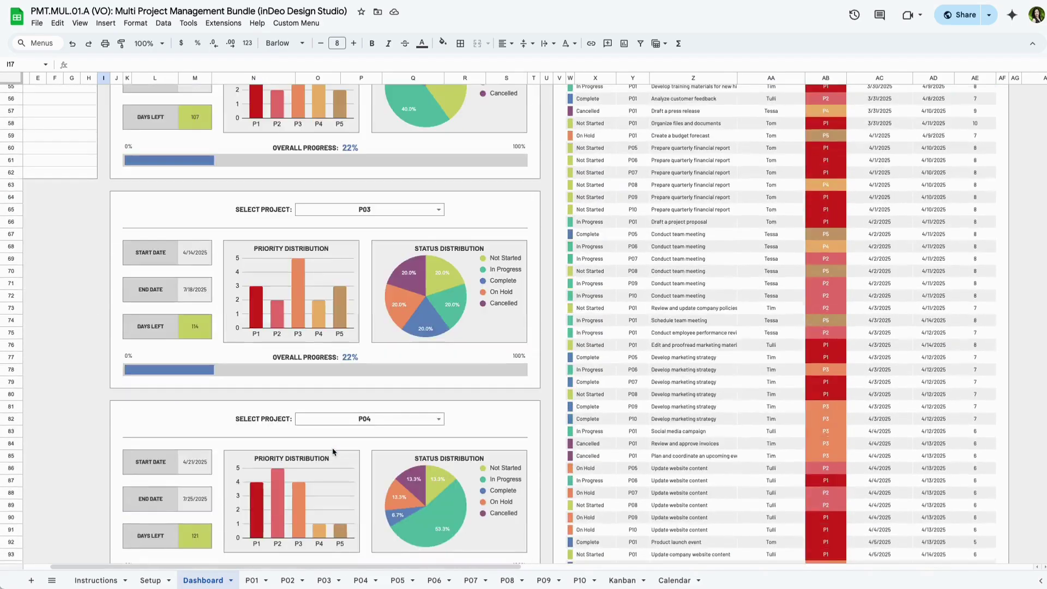
pyautogui.scroll(-20, 334, 451)
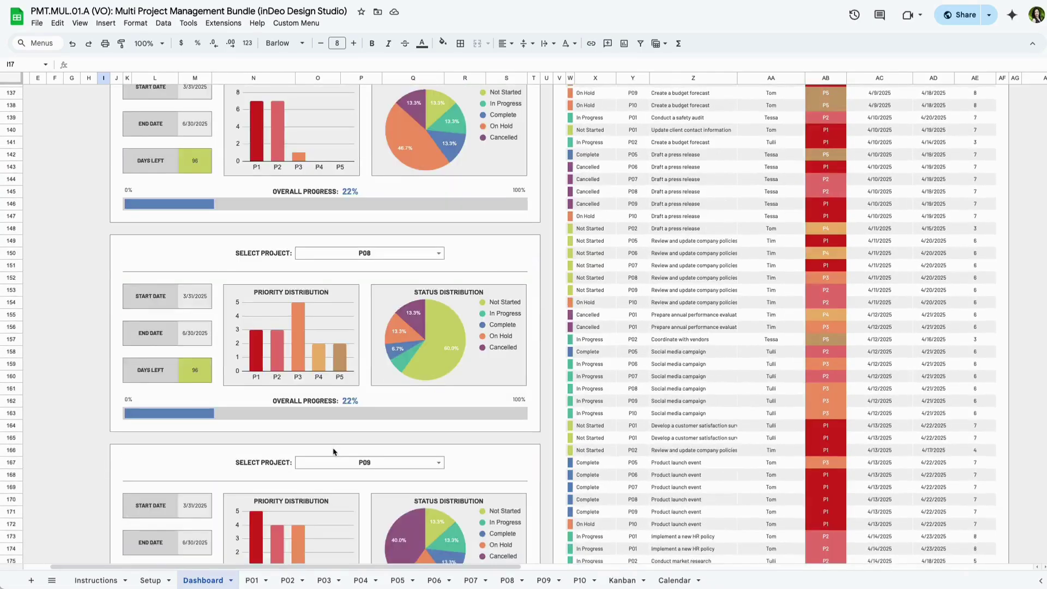
pyautogui.scroll(20, 334, 450)
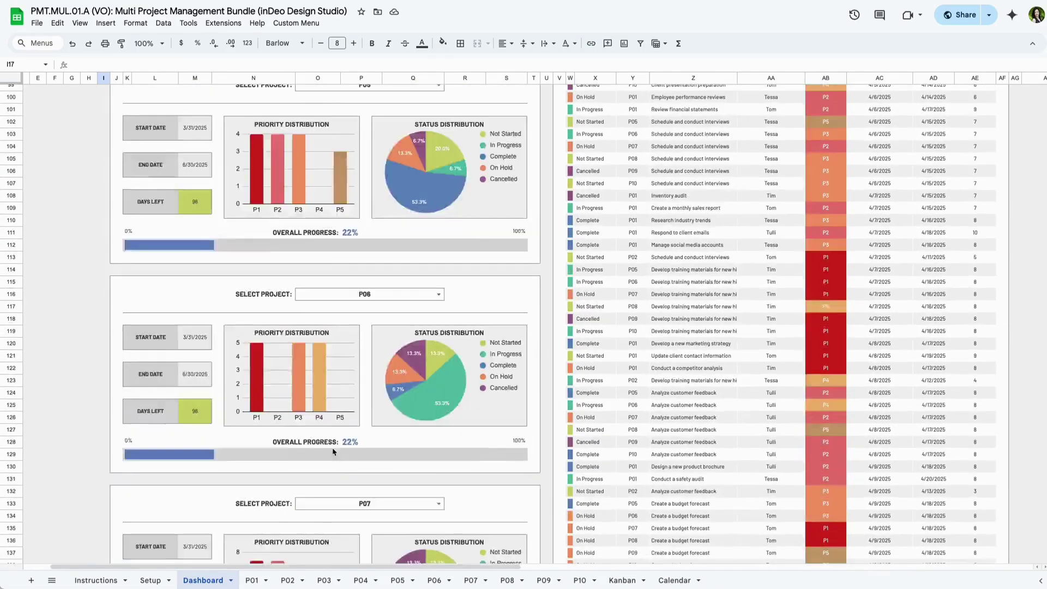
pyautogui.scroll(15, 334, 451)
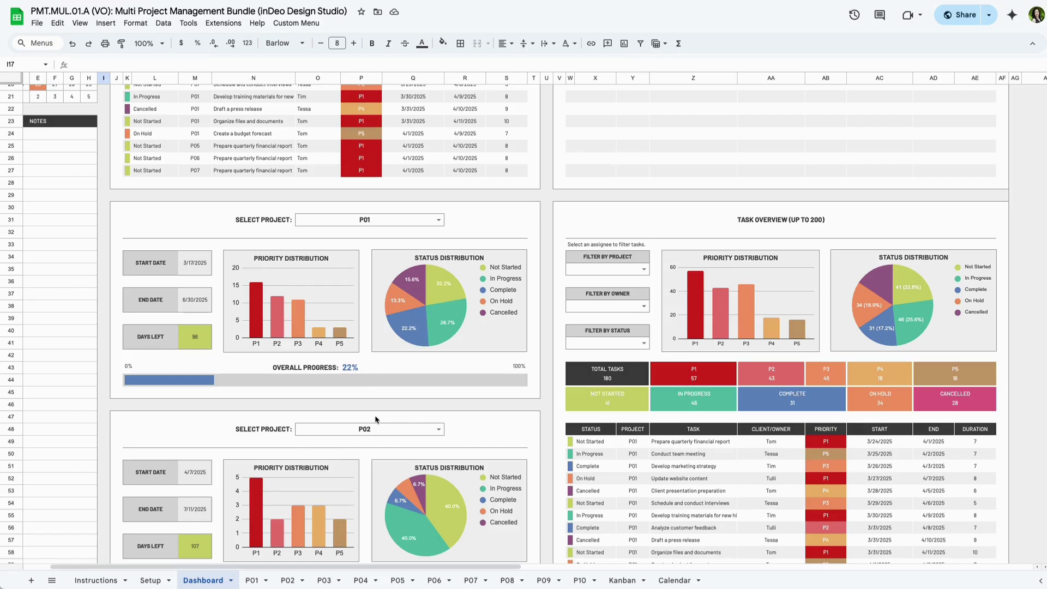
pyautogui.click(437, 220)
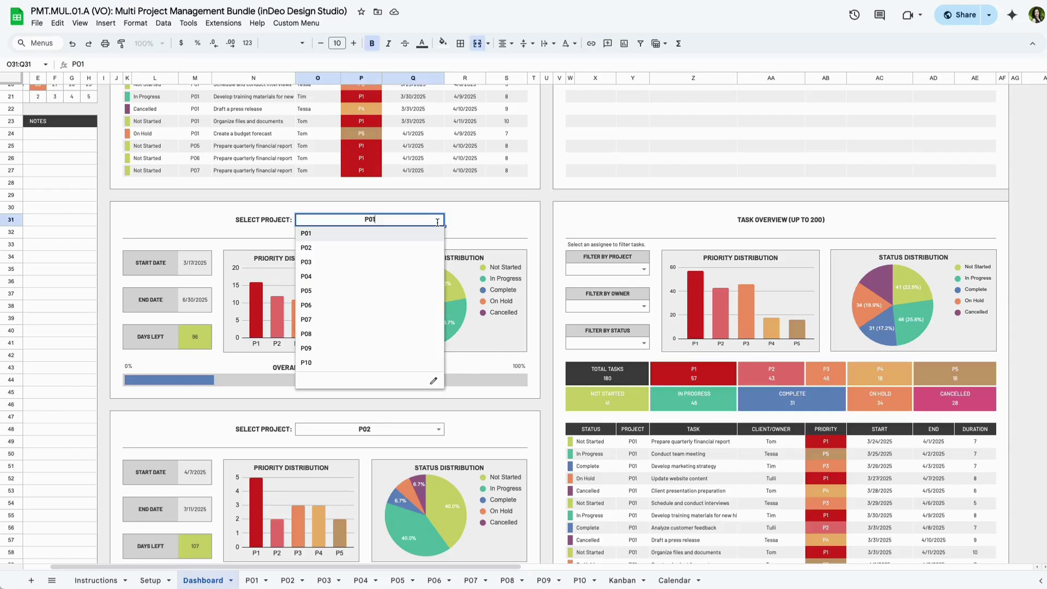
pyautogui.click(319, 248)
pyautogui.click(439, 220)
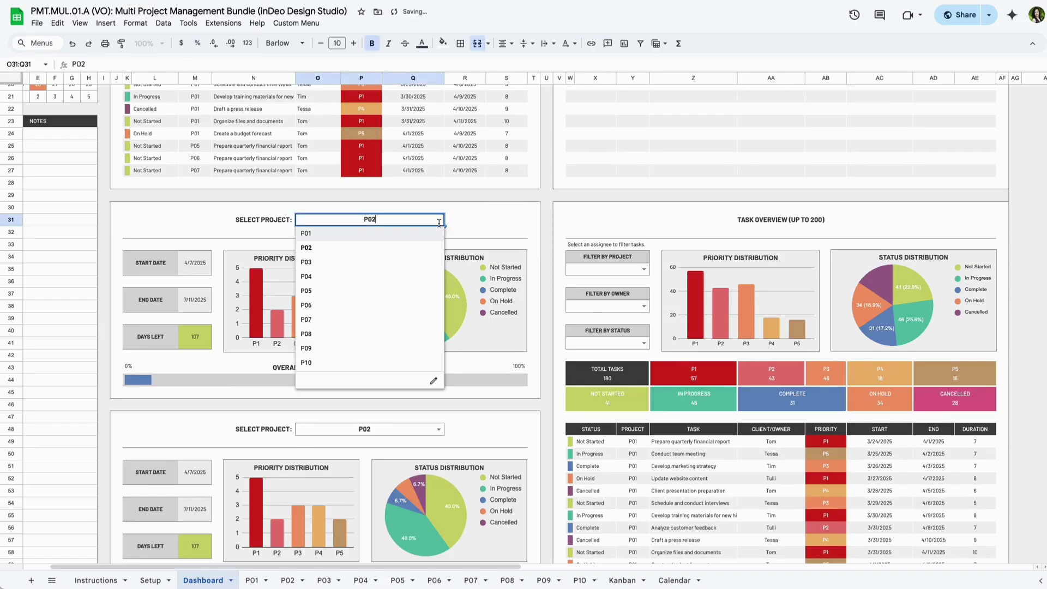
pyautogui.click(316, 235)
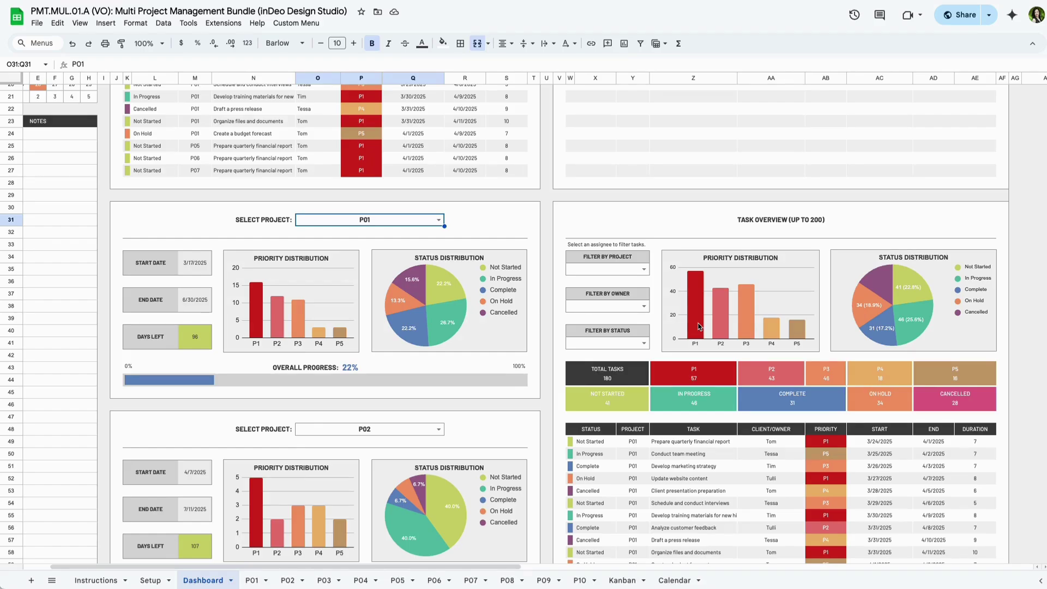
pyautogui.click(656, 281)
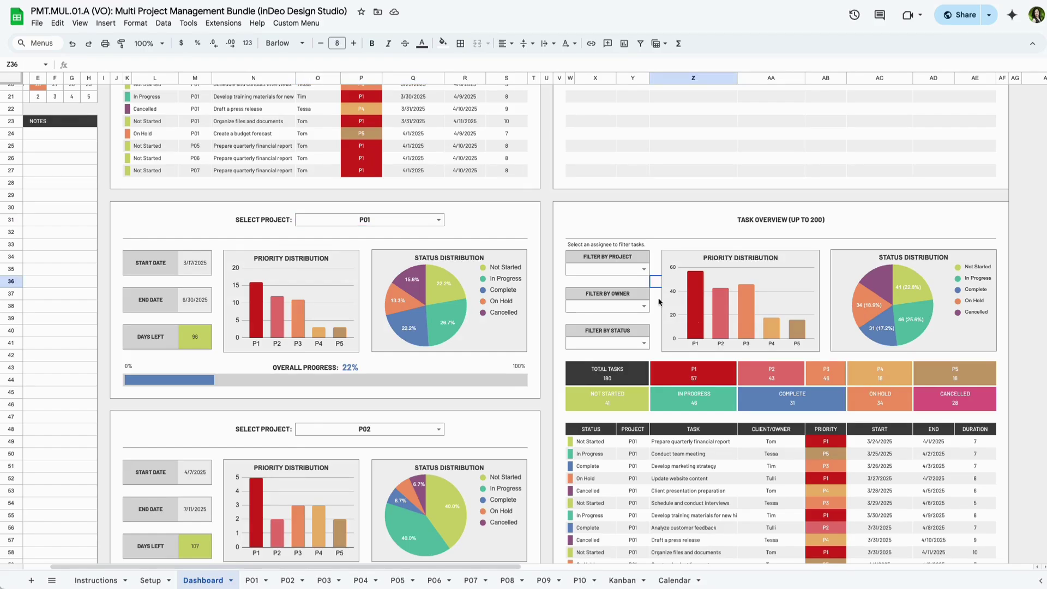
pyautogui.click(643, 270)
pyautogui.click(613, 299)
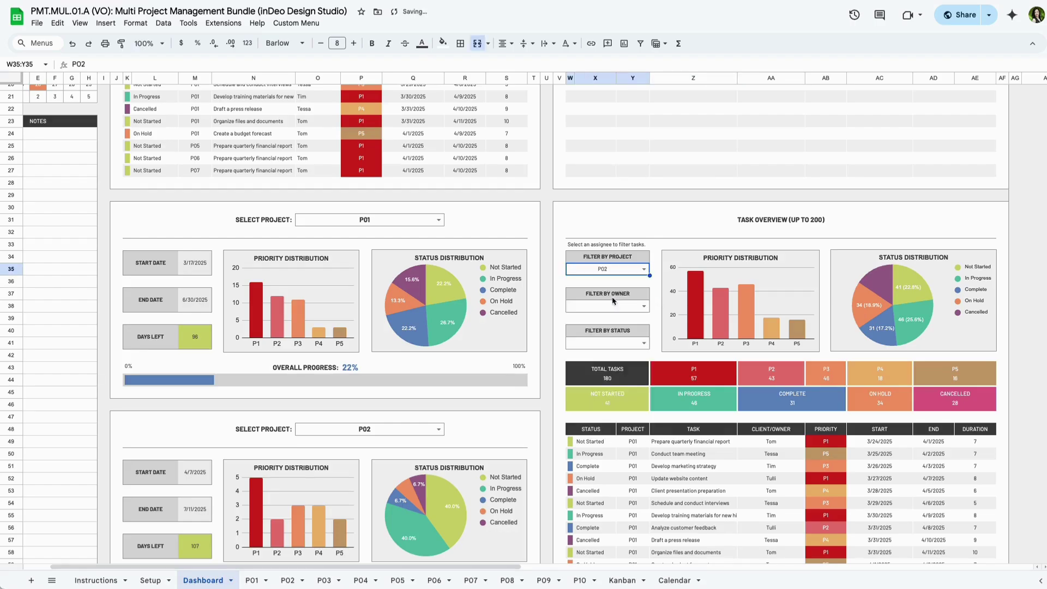
pyautogui.click(643, 306)
pyautogui.click(602, 334)
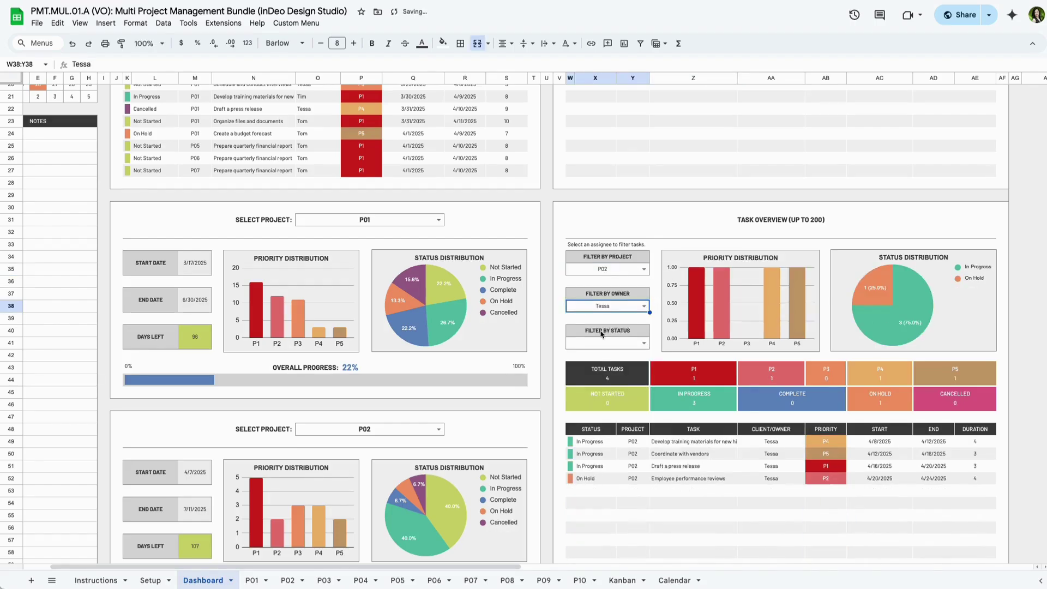
pyautogui.click(643, 342)
pyautogui.click(624, 373)
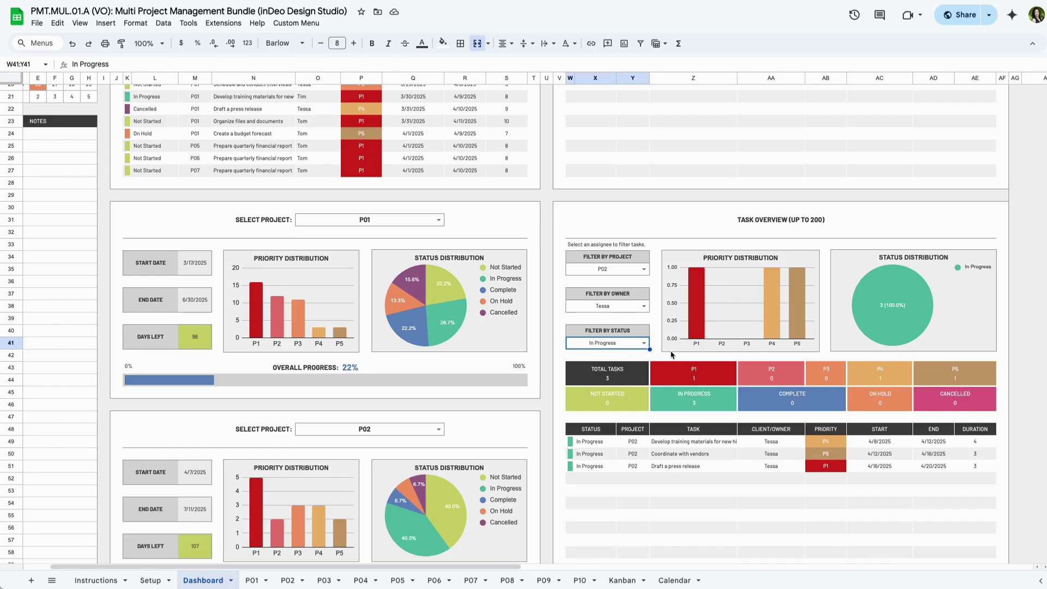
pyautogui.press('Delete')
pyautogui.click(603, 310)
pyautogui.press('Delete')
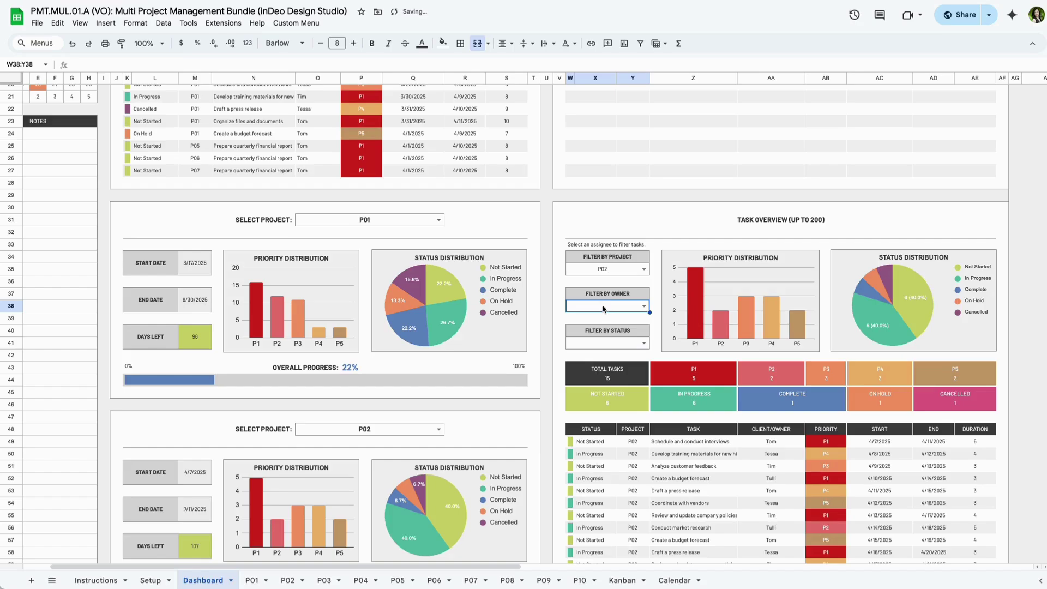
pyautogui.click(605, 272)
pyautogui.press('Delete')
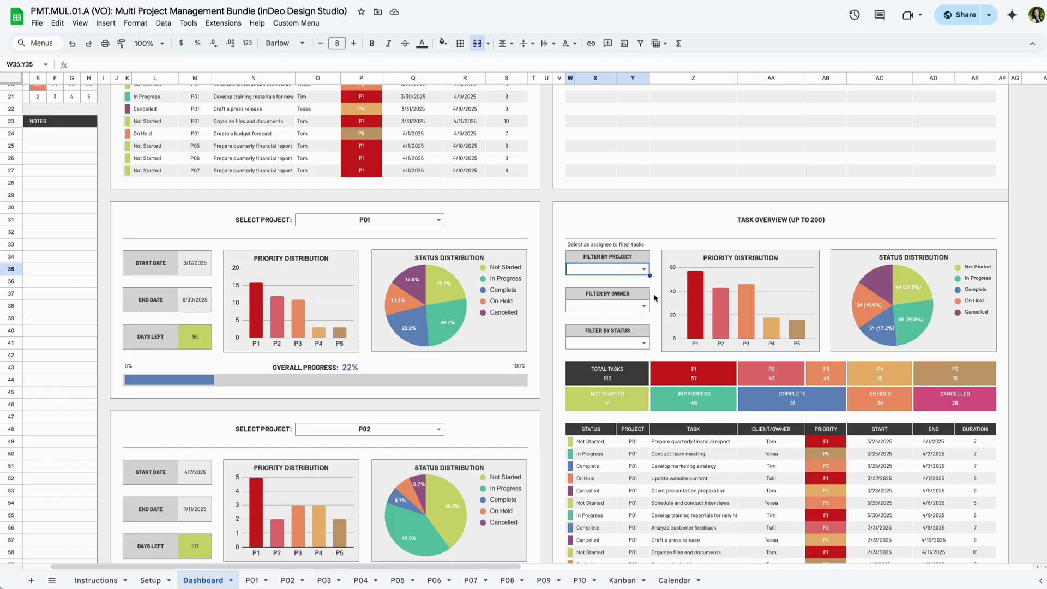
pyautogui.scroll(-7, 740, 356)
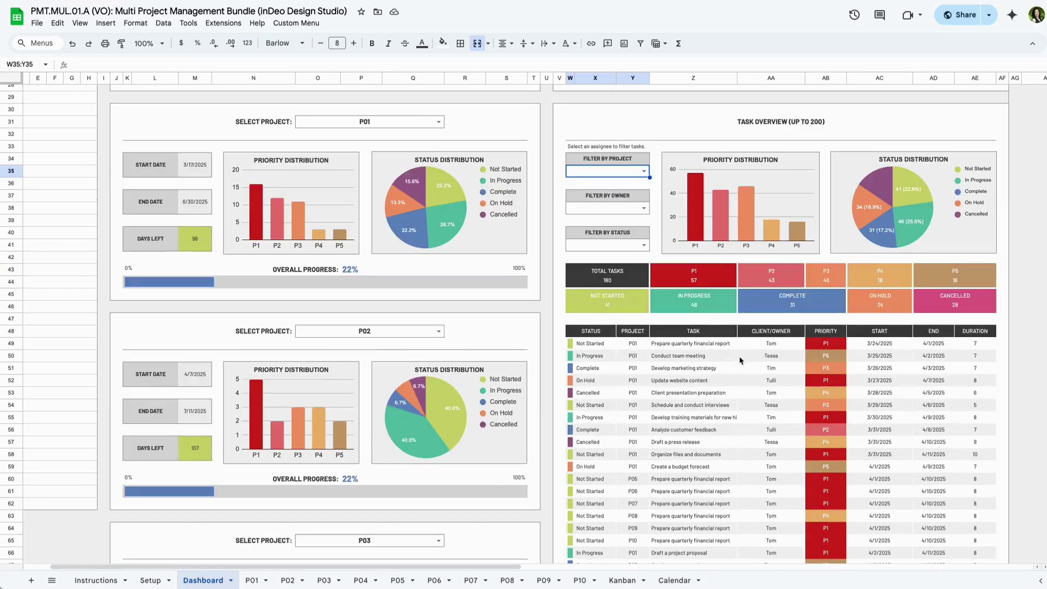
pyautogui.scroll(4, 739, 361)
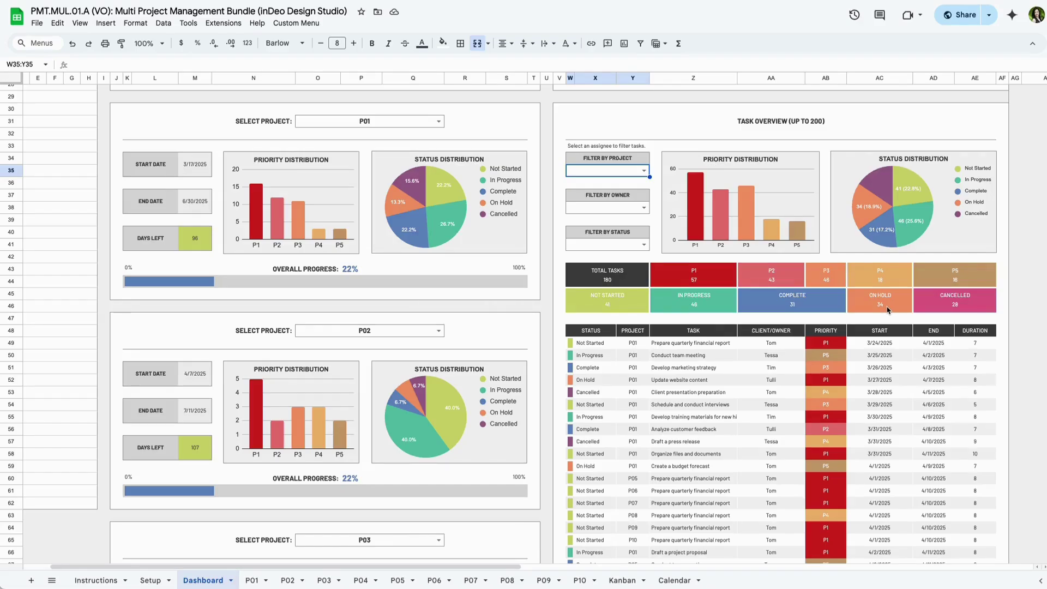
# Step: Open the P01 sheet and inspect the PROJECT 01 title formula and description cell
pyautogui.click(252, 581)
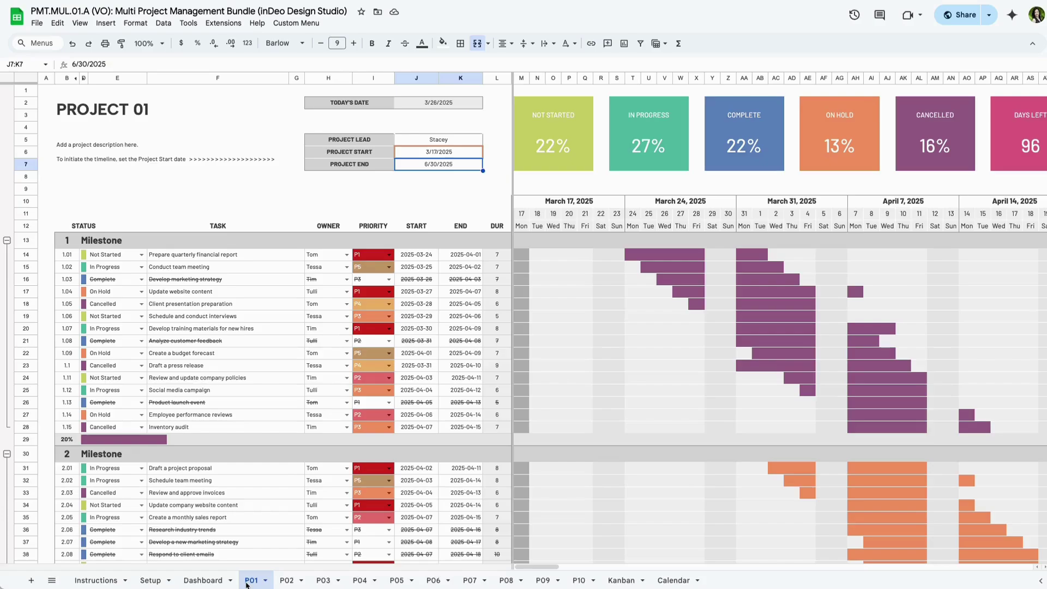
pyautogui.click(117, 110)
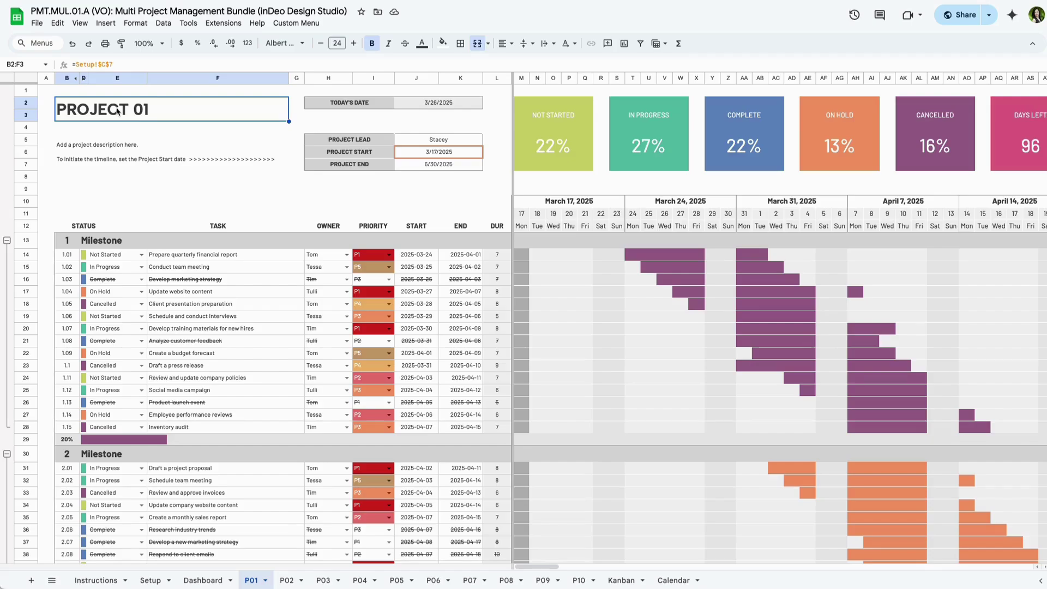
pyautogui.click(117, 154)
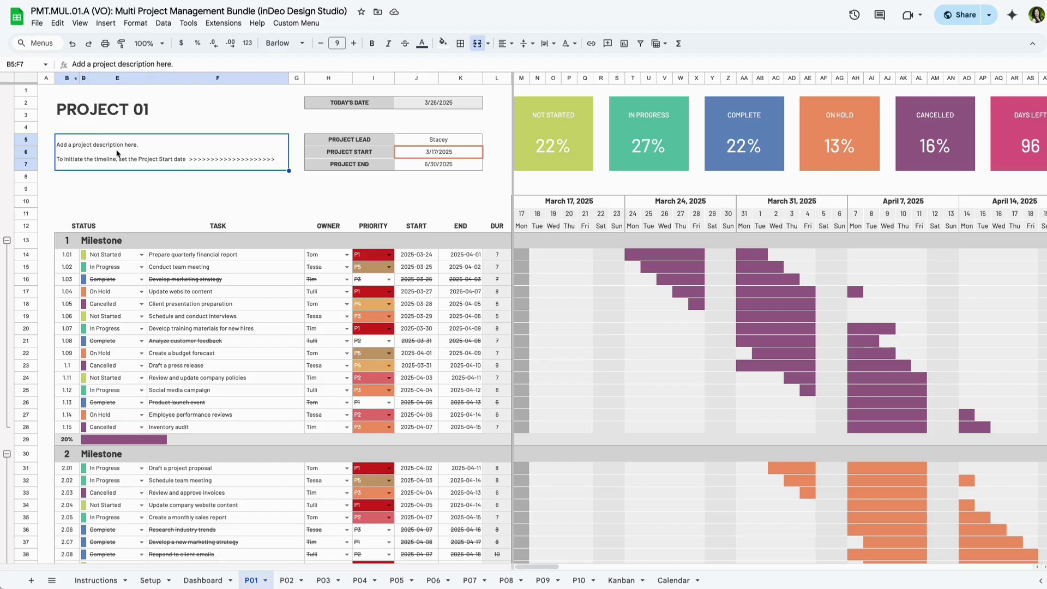
pyautogui.click(420, 141)
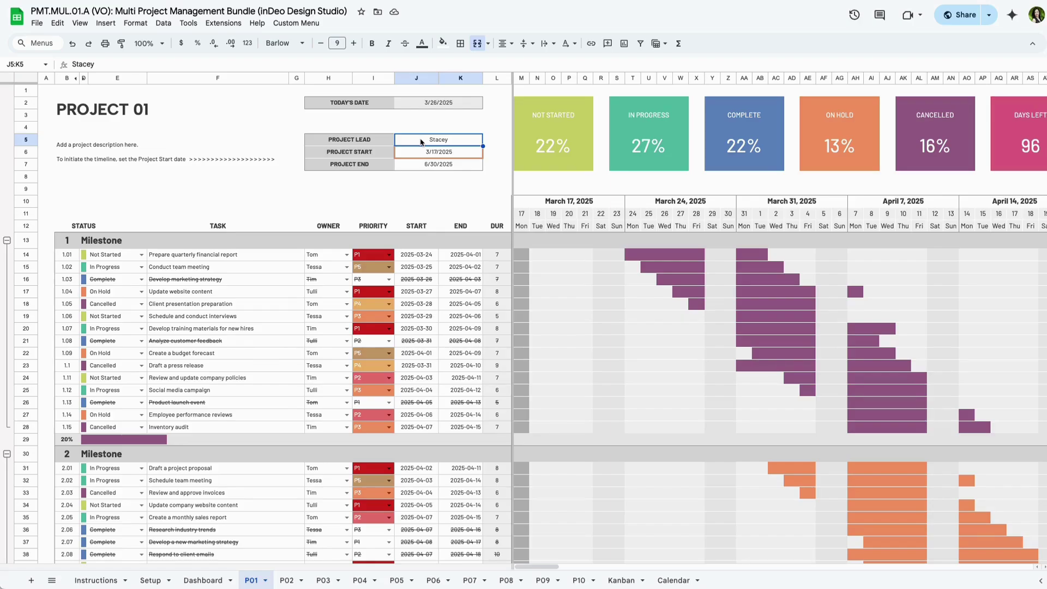
pyautogui.click(420, 156)
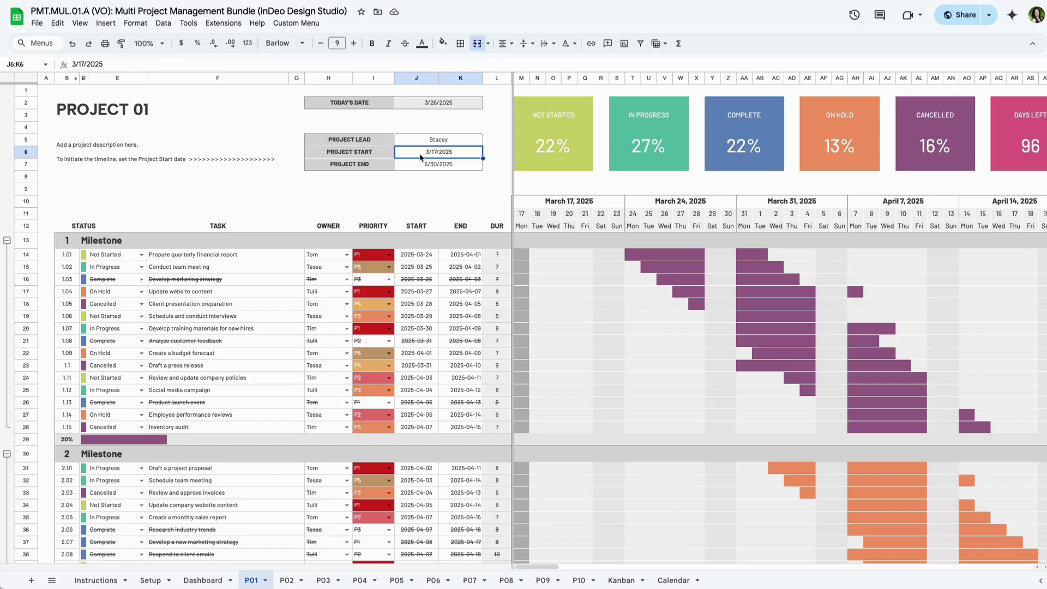
pyautogui.click(423, 167)
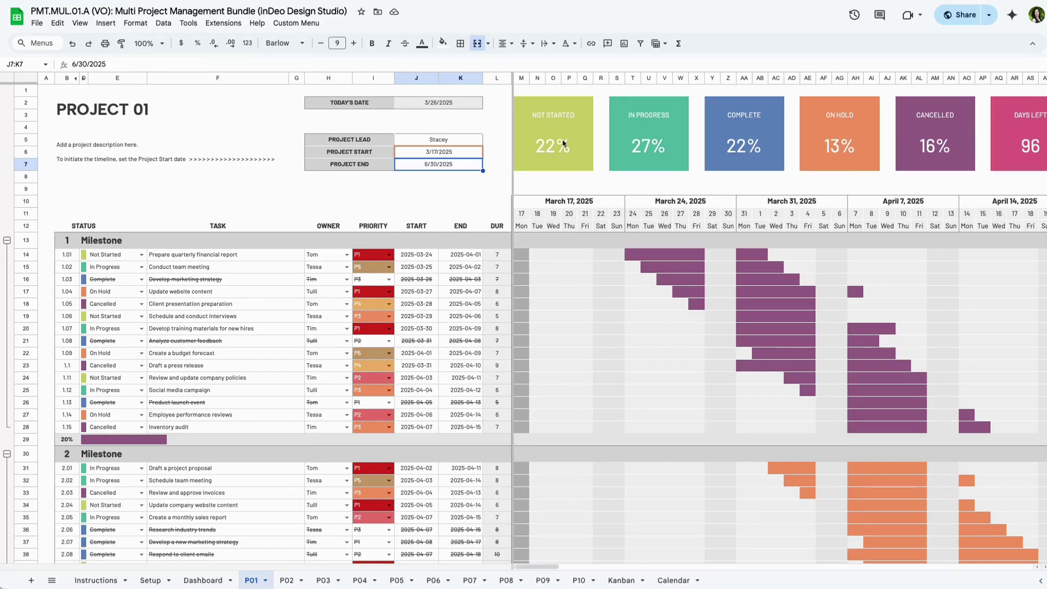
pyautogui.click(568, 132)
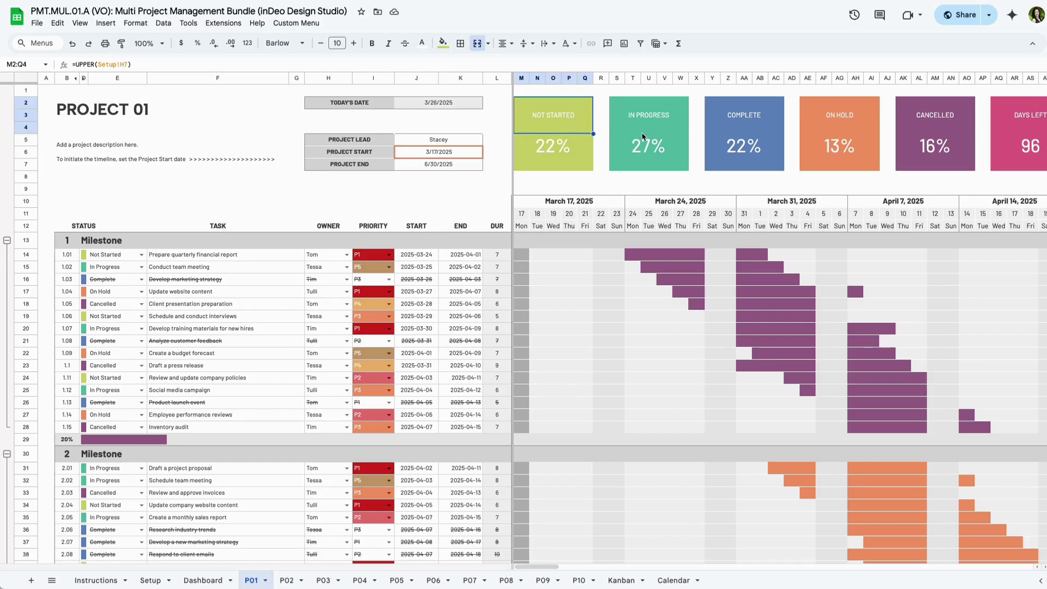
pyautogui.click(642, 136)
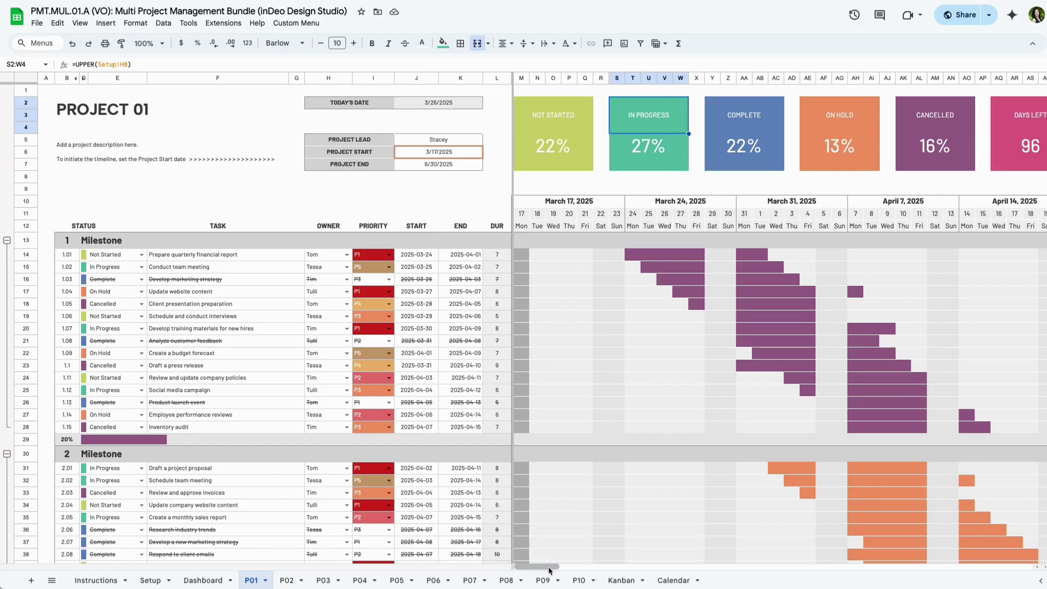
pyautogui.moveTo(549, 570); pyautogui.dragTo(521, 574)
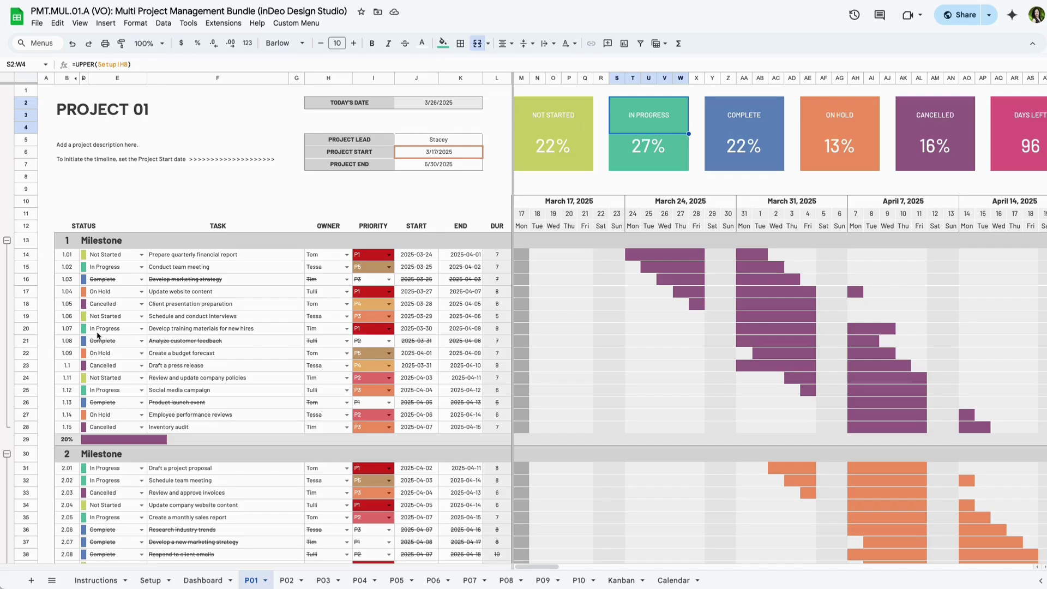
pyautogui.scroll(-10, 98, 337)
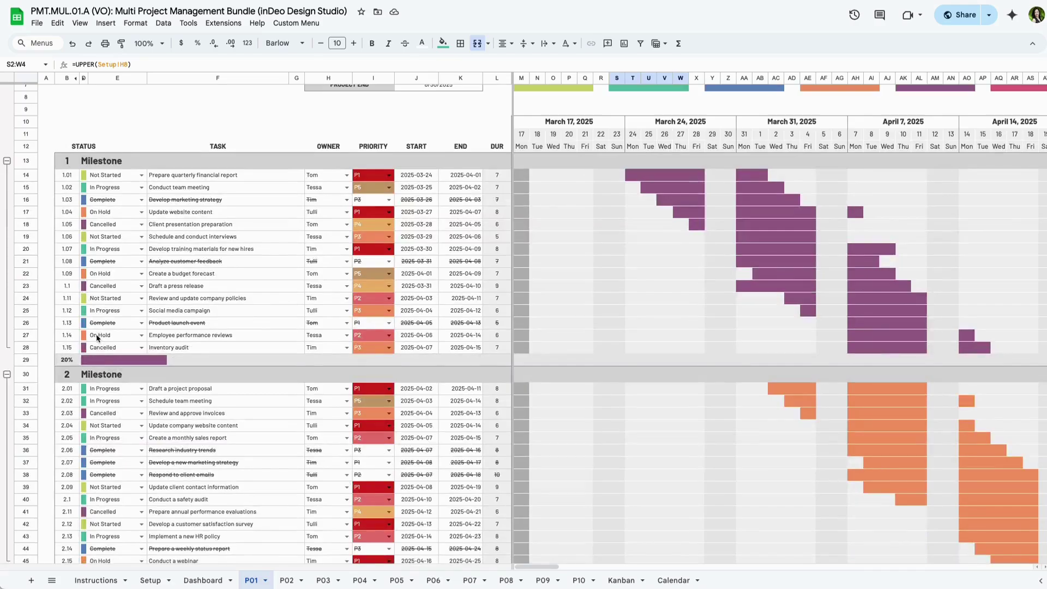
pyautogui.scroll(-20, 98, 338)
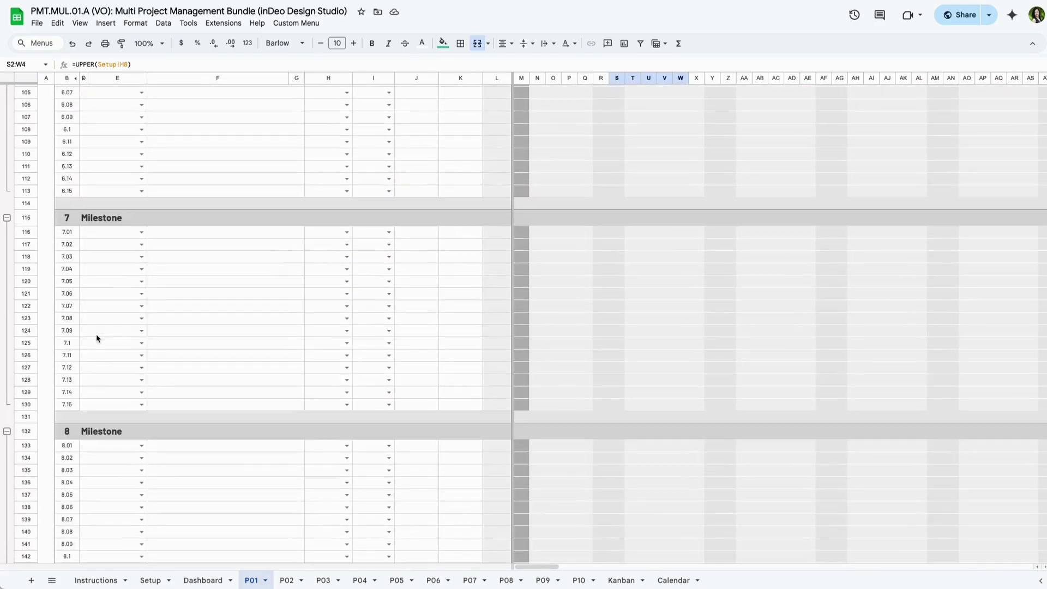
pyautogui.scroll(-3, 98, 338)
pyautogui.scroll(20, 98, 338)
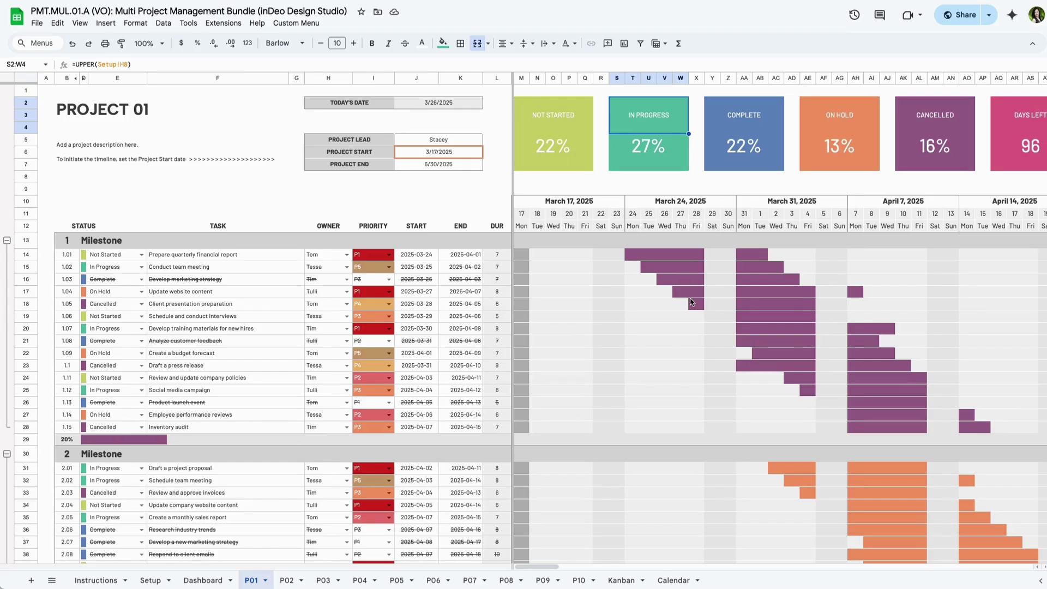
pyautogui.scroll(-3, 717, 351)
pyautogui.scroll(-3, 717, 350)
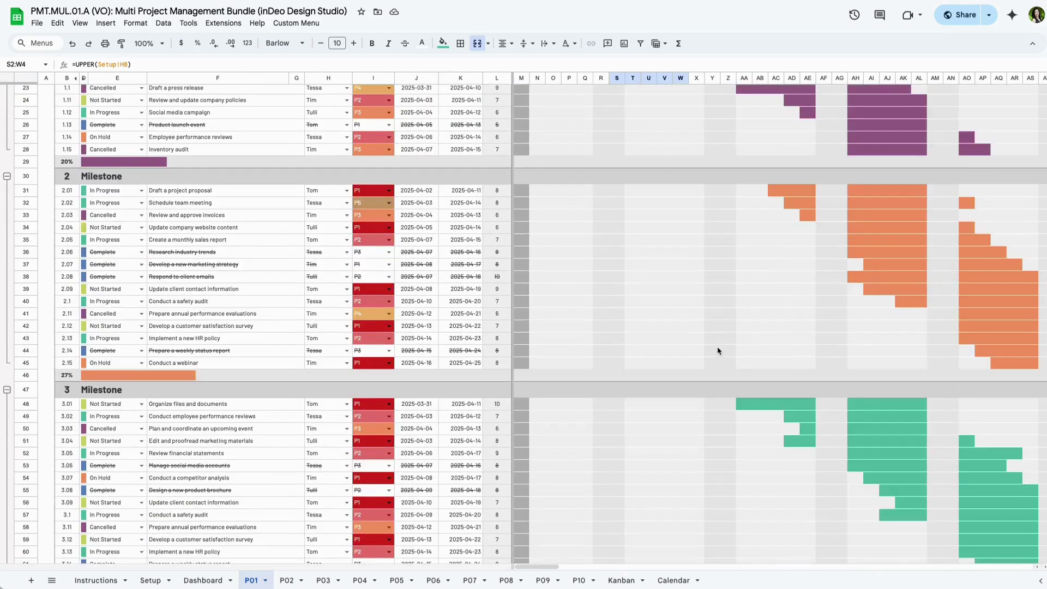
pyautogui.scroll(6, 717, 350)
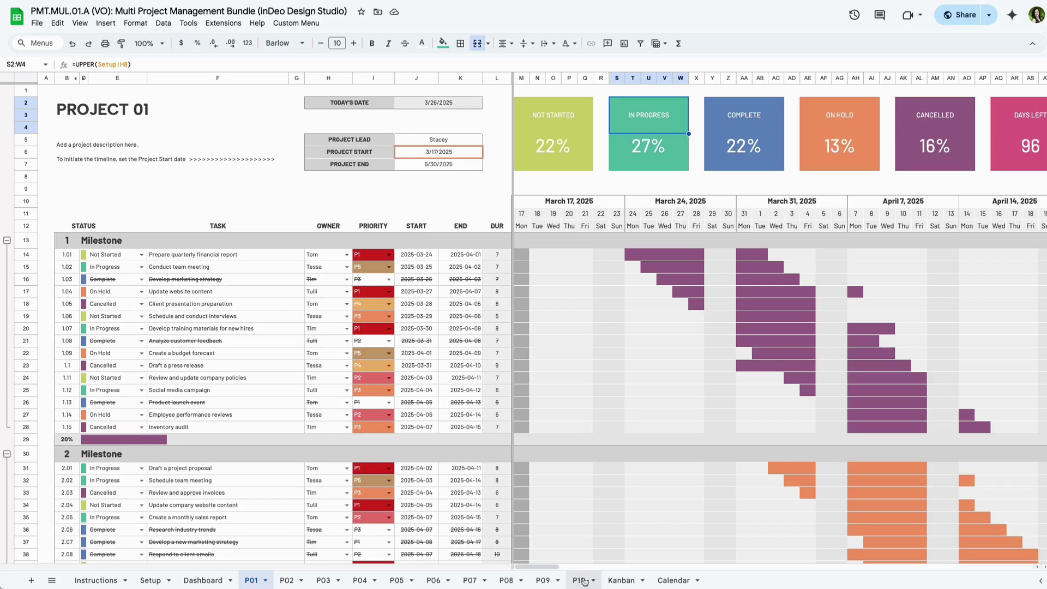
# Step: Switch to the Kanban sheet with task cards grouped into five status columns
pyautogui.click(616, 581)
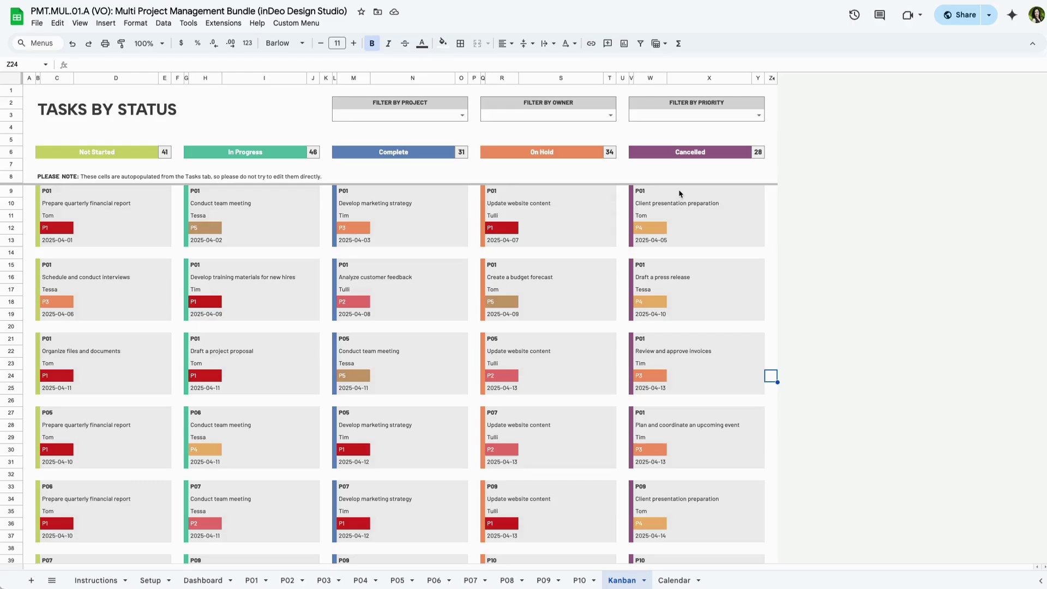
pyautogui.click(462, 115)
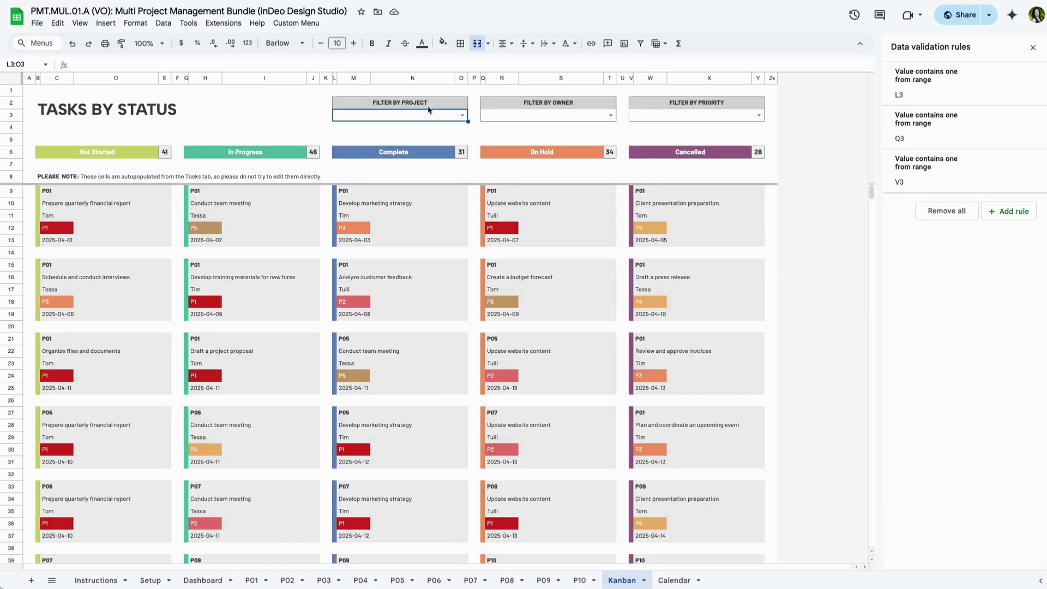
pyautogui.click(462, 115)
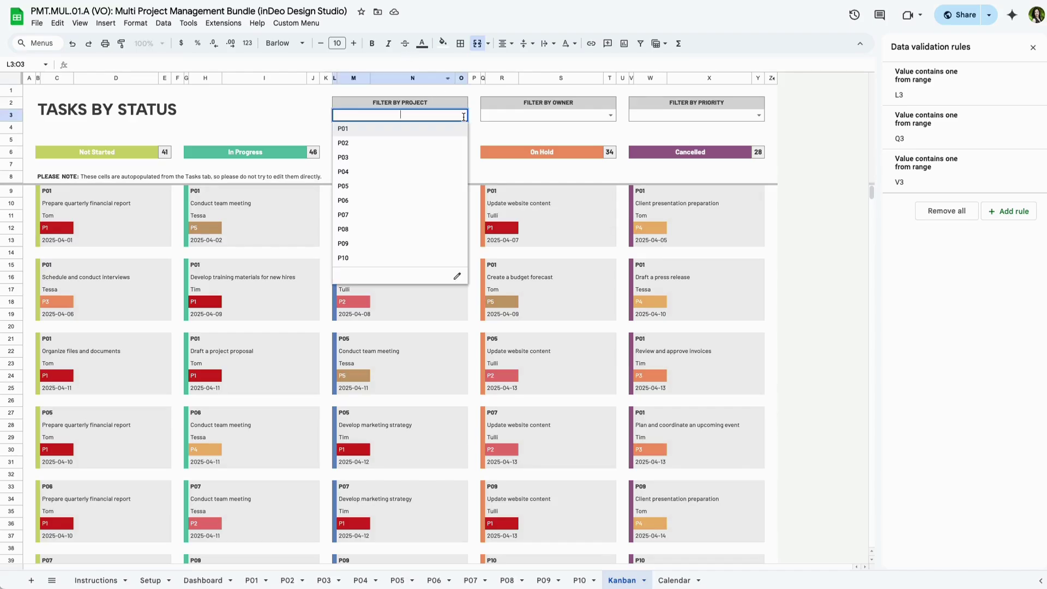
pyautogui.click(404, 133)
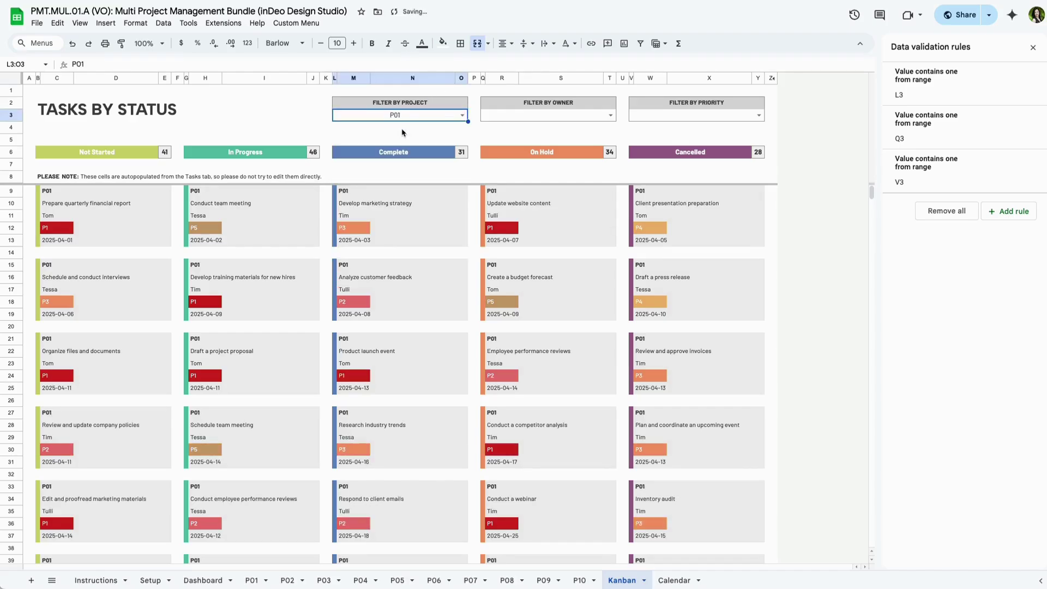
pyautogui.click(611, 116)
pyautogui.click(532, 145)
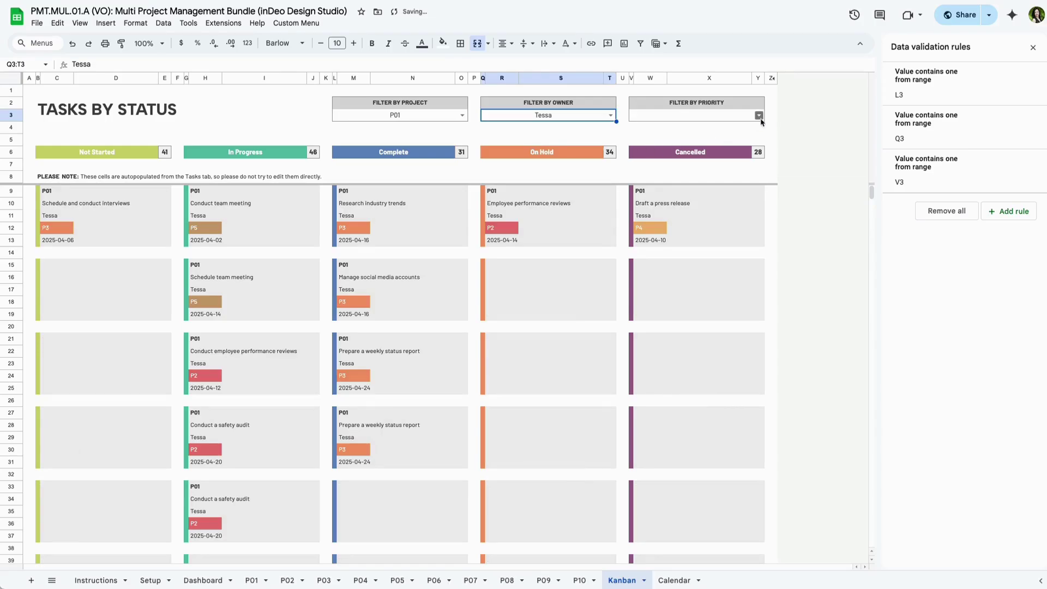
pyautogui.click(758, 115)
pyautogui.click(644, 147)
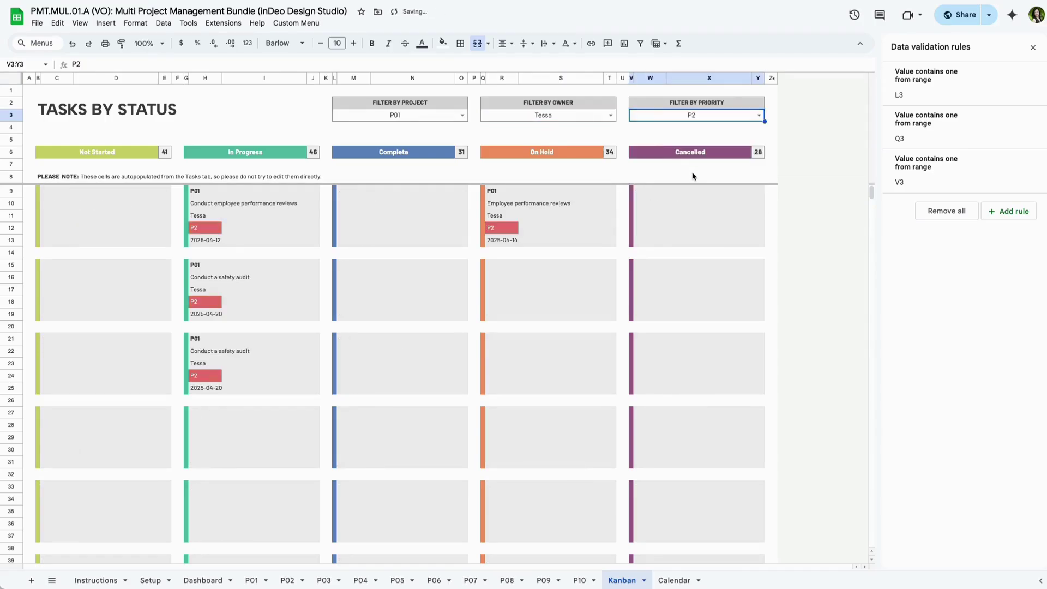
pyautogui.press('Delete')
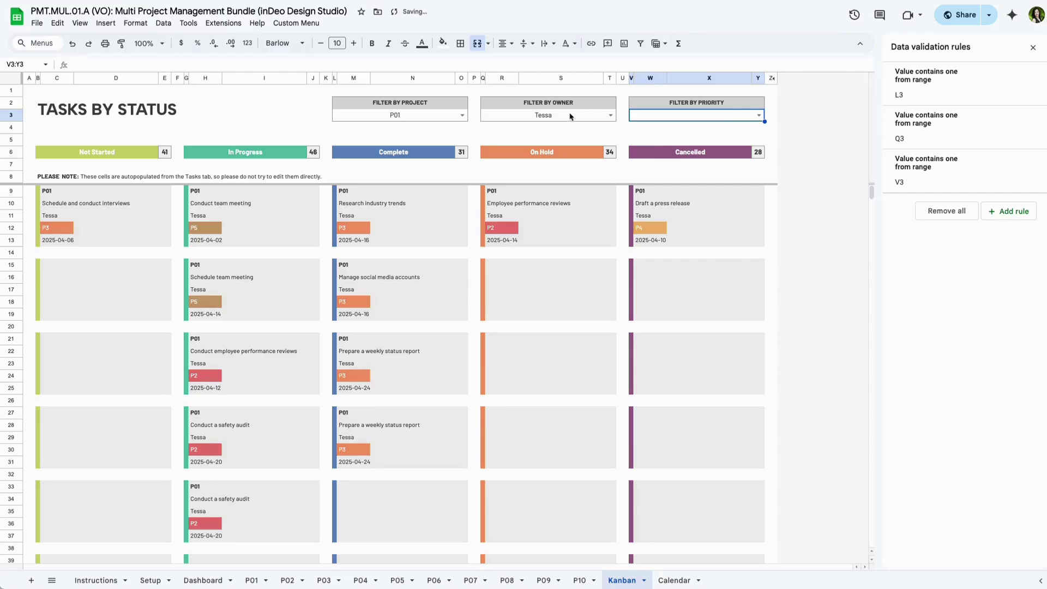
pyautogui.click(571, 117)
pyautogui.press('Delete')
pyautogui.click(437, 119)
pyautogui.press('Delete')
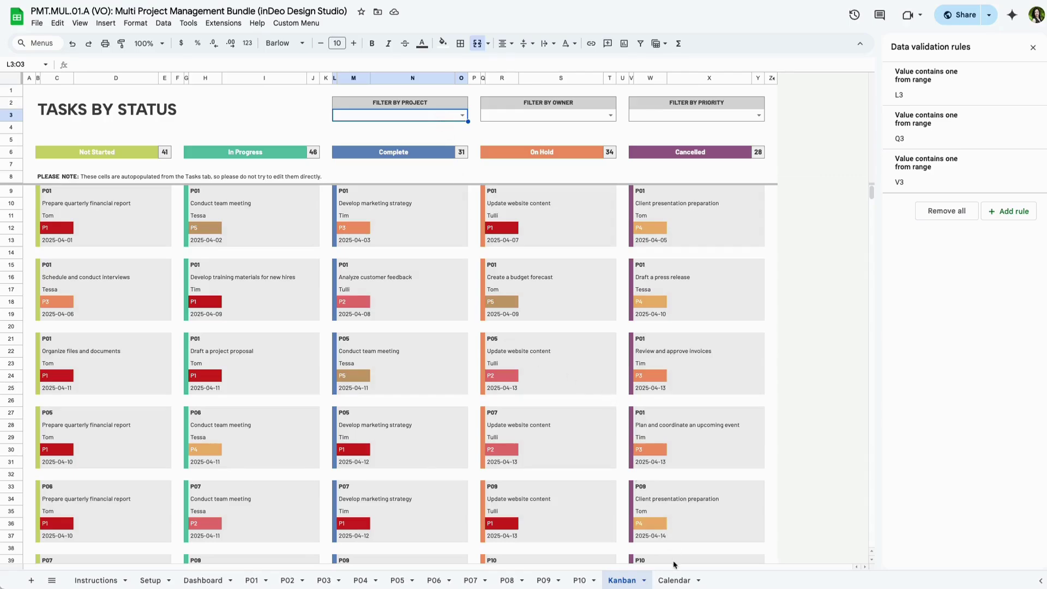
# Step: Open the Calendar sheet and review its Year, Month, Start On, project, status and priority filter cells
pyautogui.click(674, 581)
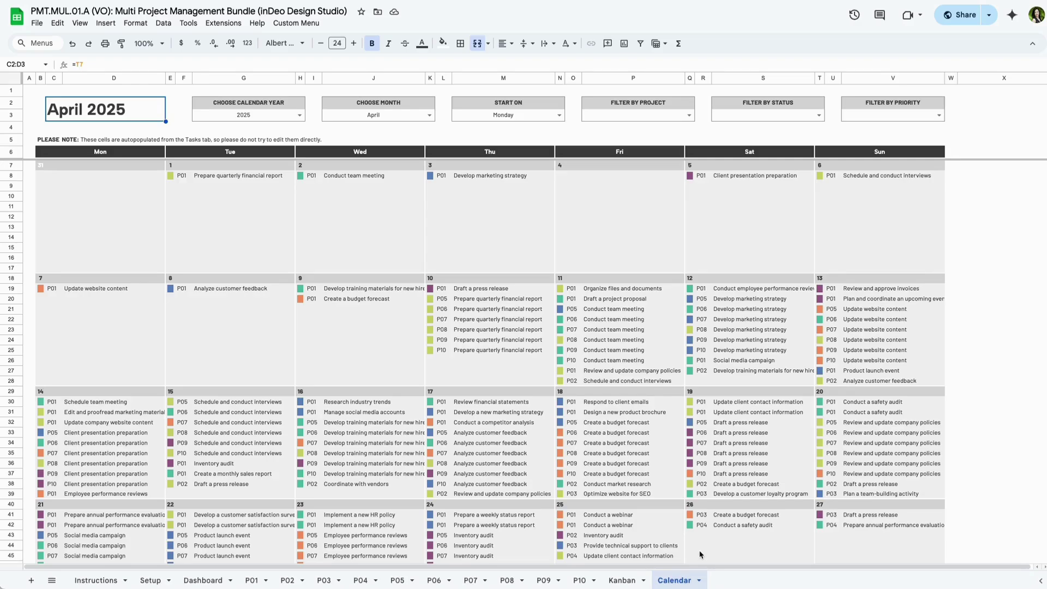
pyautogui.click(261, 118)
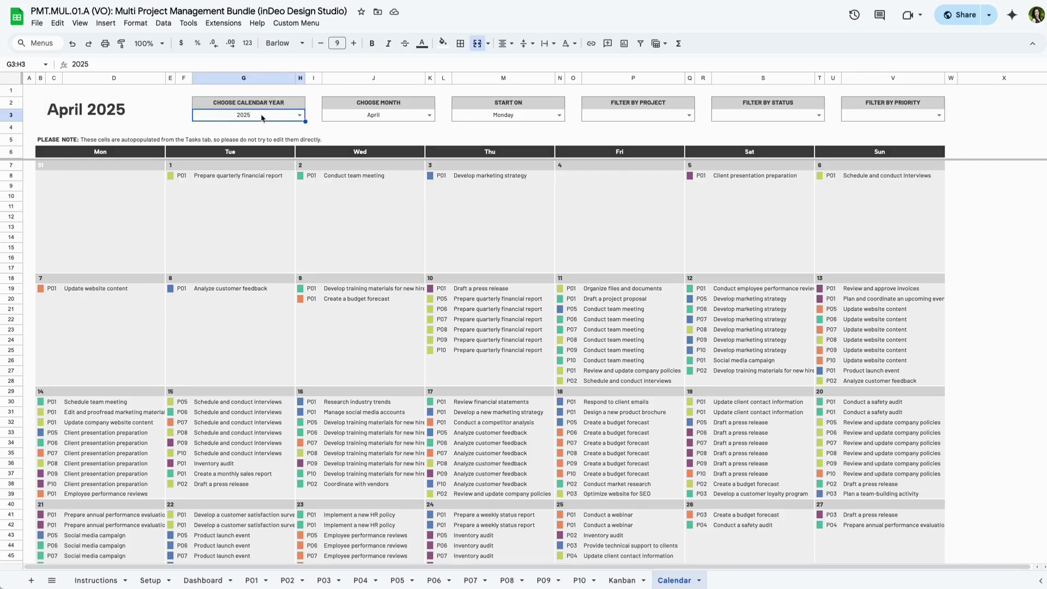
pyautogui.click(383, 115)
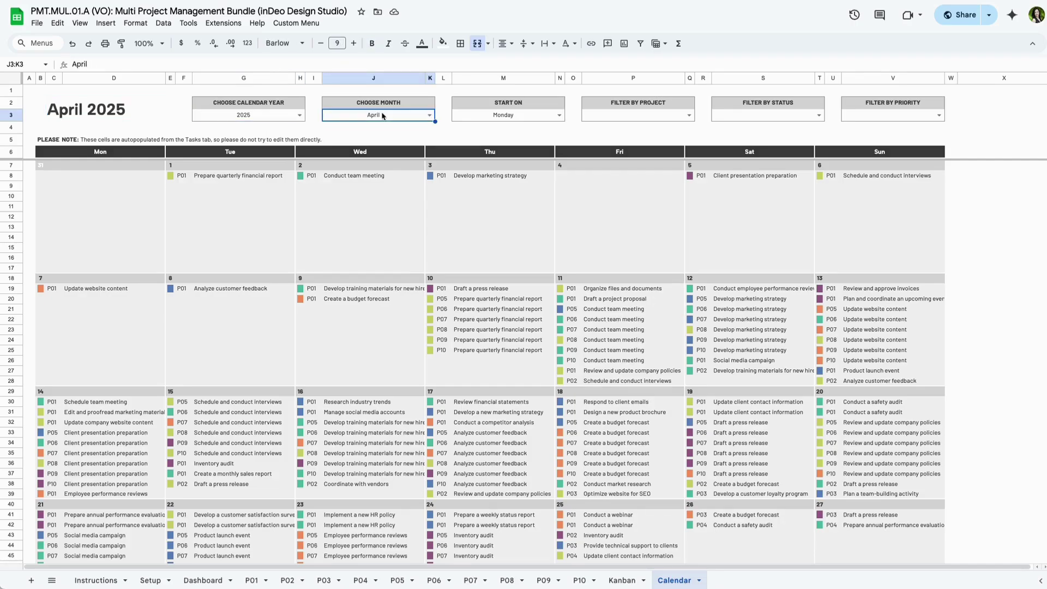
pyautogui.click(513, 120)
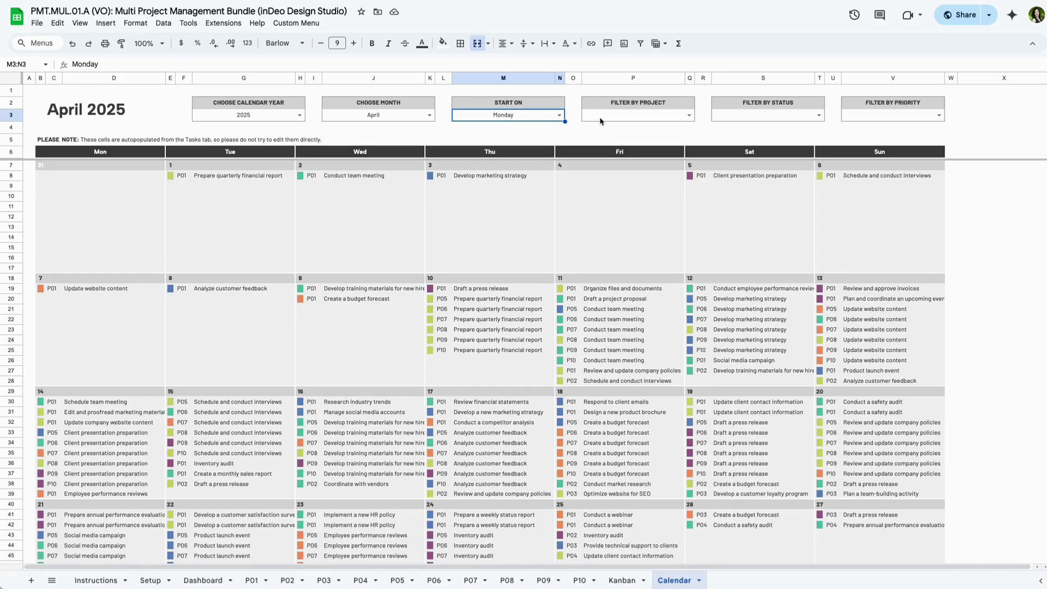
pyautogui.click(623, 116)
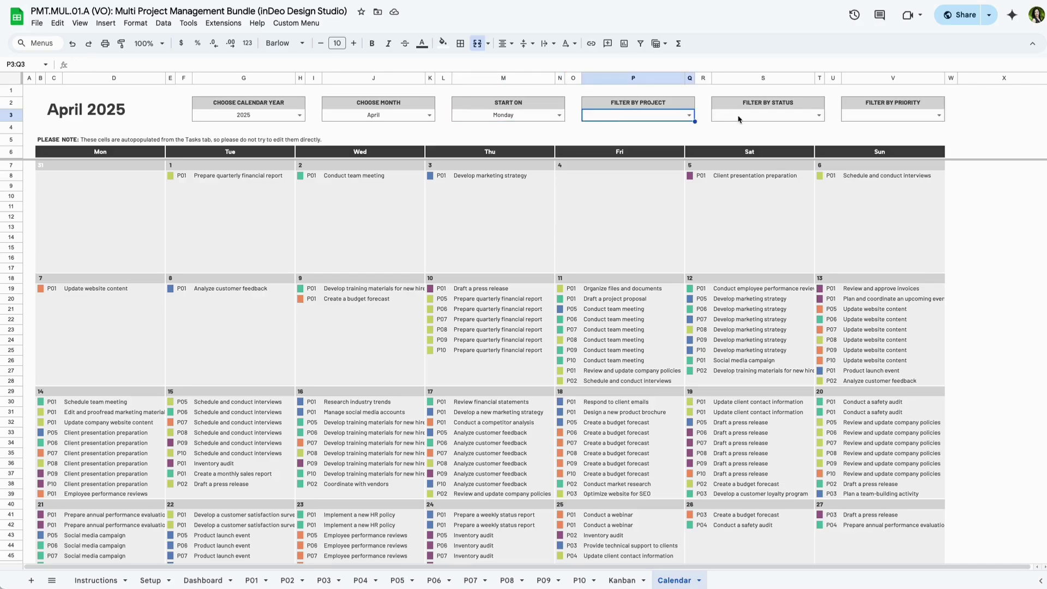
pyautogui.click(740, 118)
pyautogui.click(852, 115)
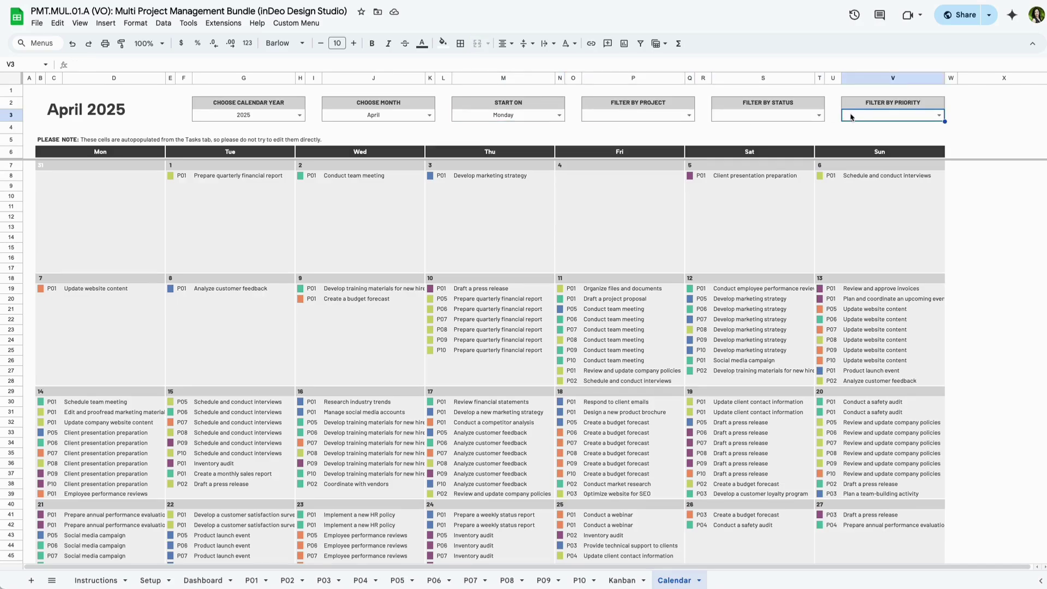
pyautogui.click(689, 115)
pyautogui.click(615, 158)
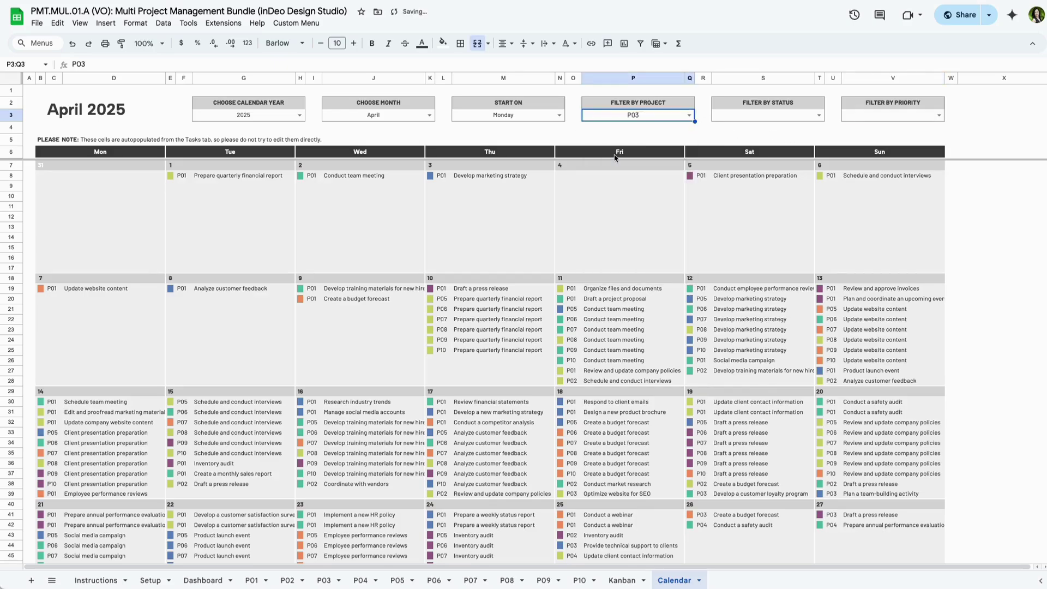
pyautogui.click(818, 115)
pyautogui.click(760, 144)
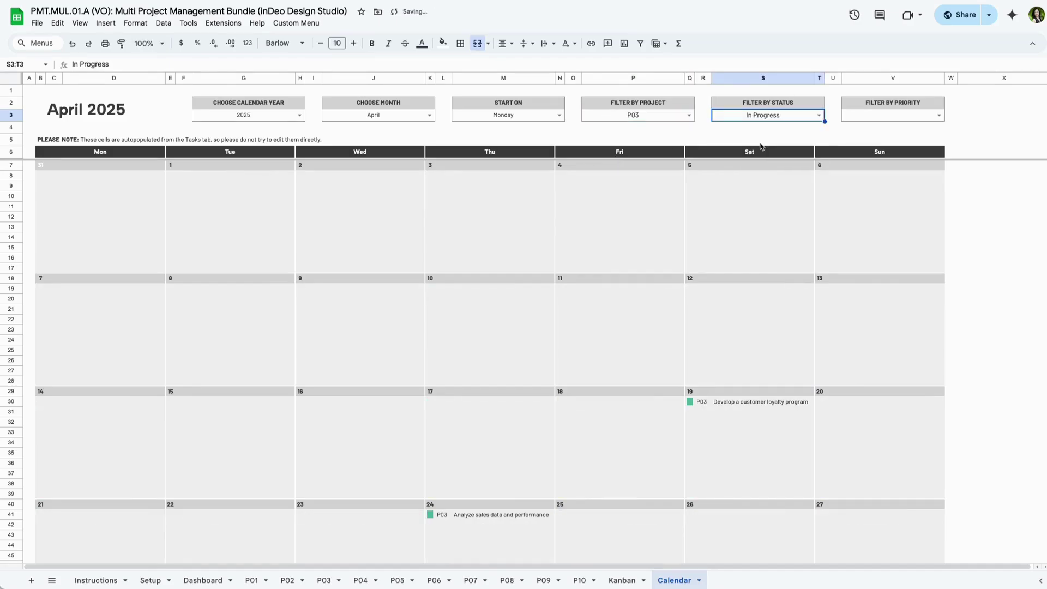
pyautogui.click(939, 115)
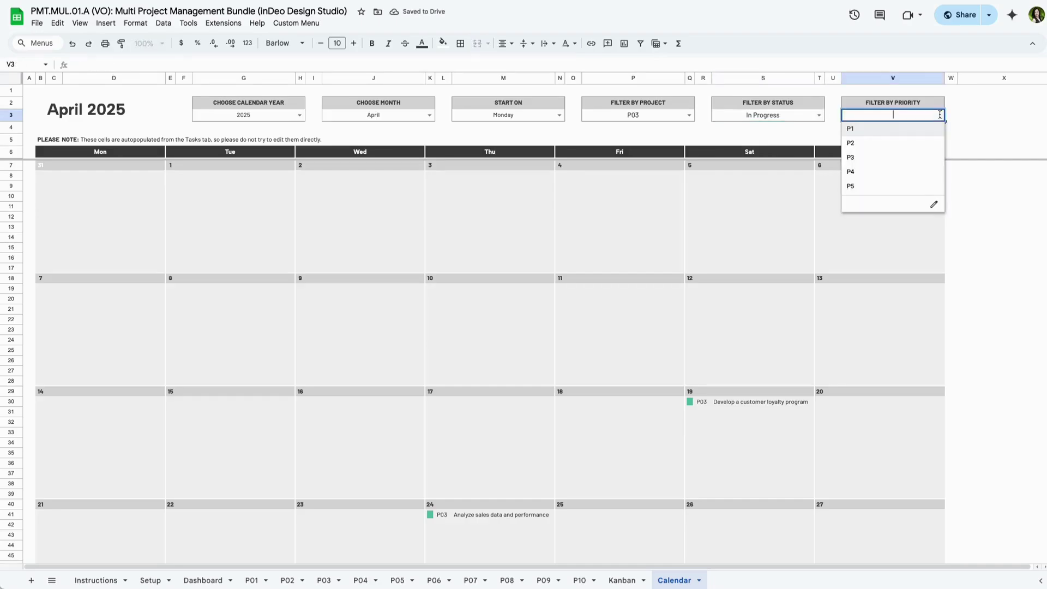
pyautogui.click(856, 143)
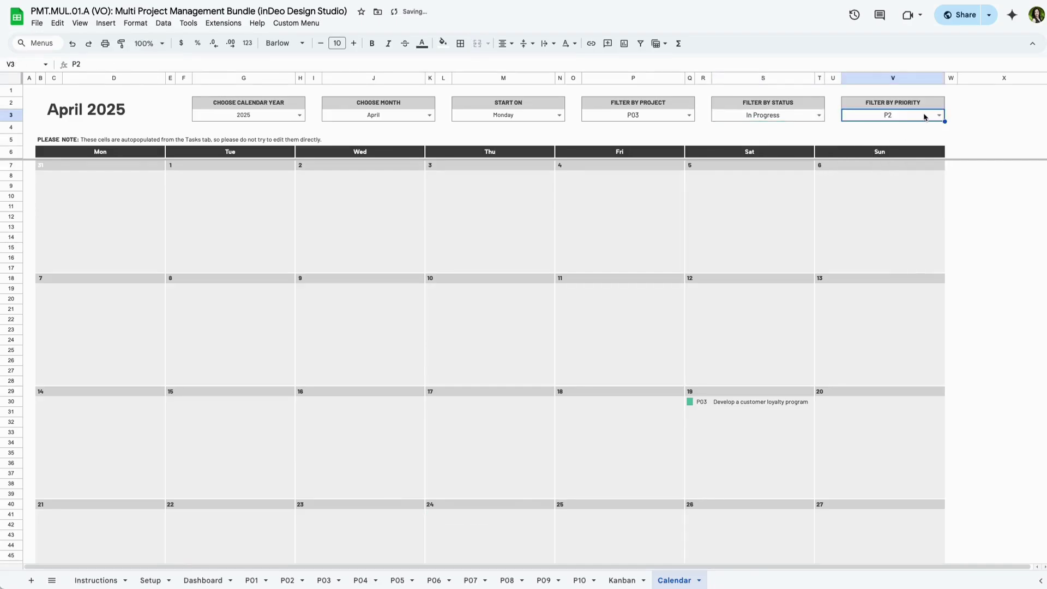
pyautogui.press('Delete')
pyautogui.click(769, 123)
pyautogui.press('Delete')
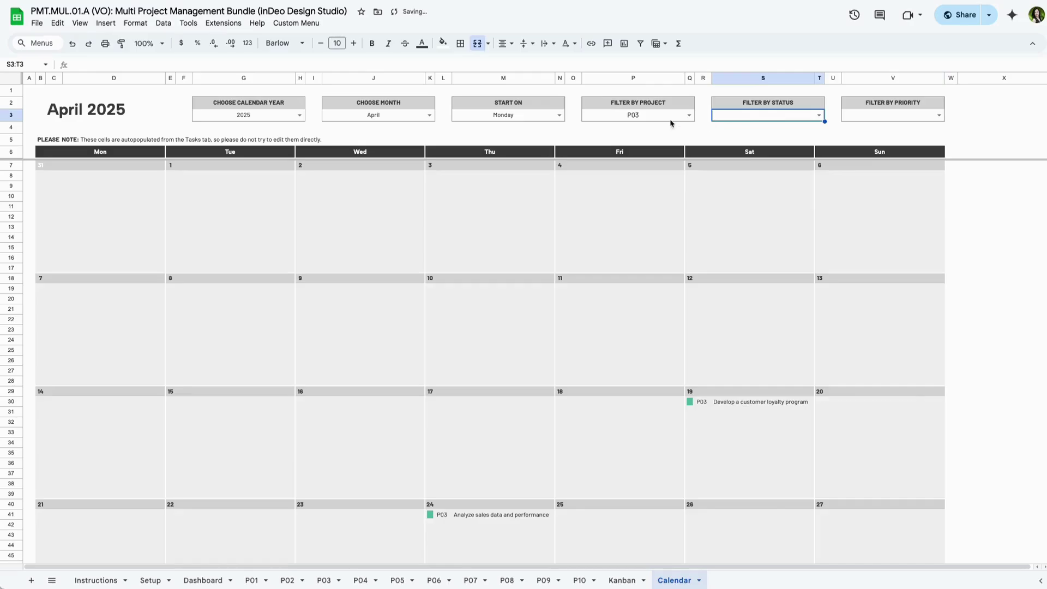
pyautogui.click(649, 121)
pyautogui.press('Delete')
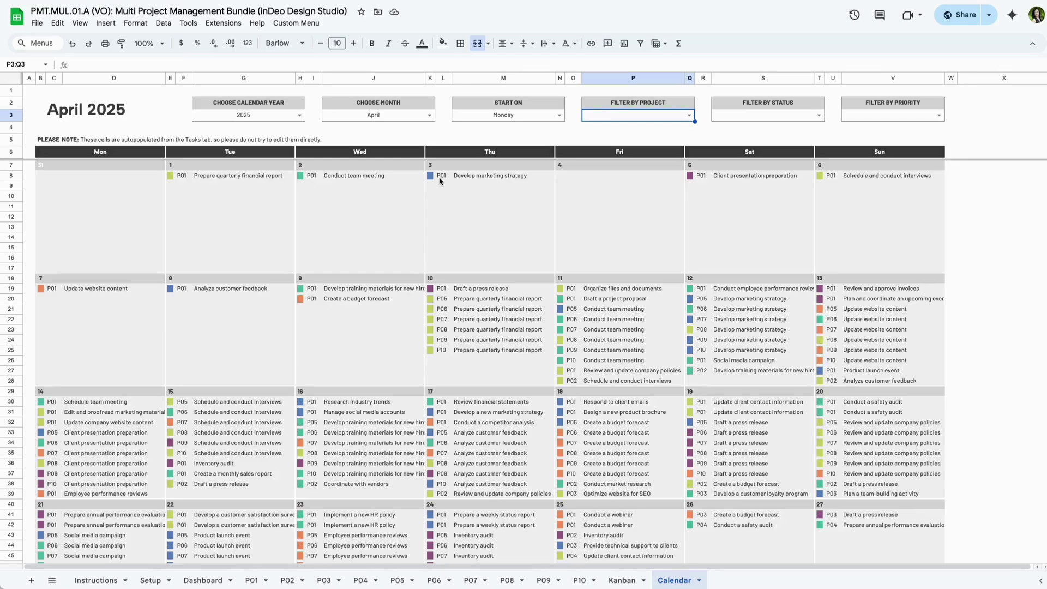
pyautogui.click(428, 115)
pyautogui.click(362, 158)
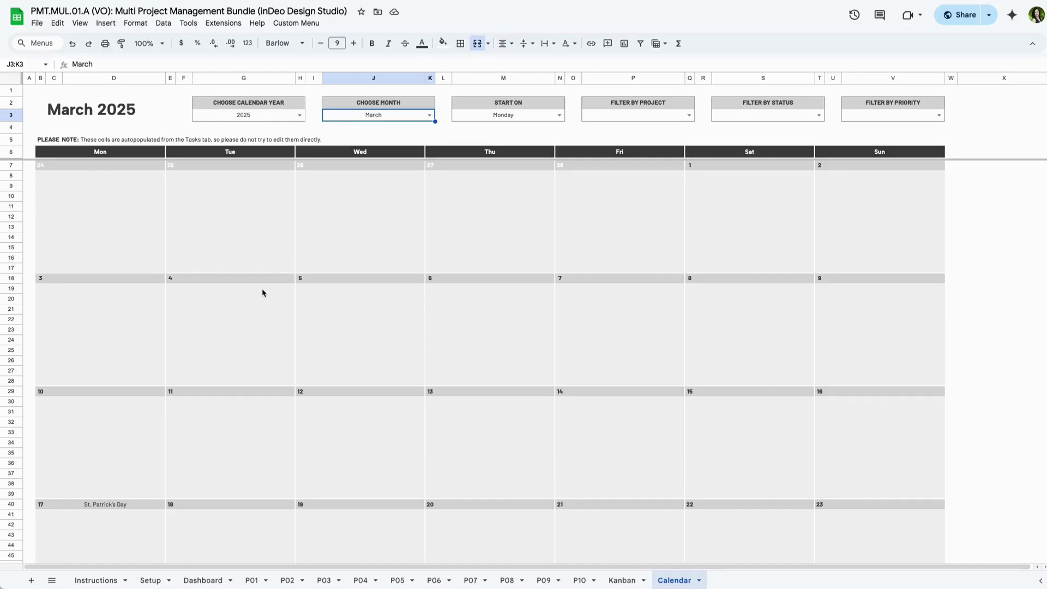
pyautogui.scroll(-2, 265, 292)
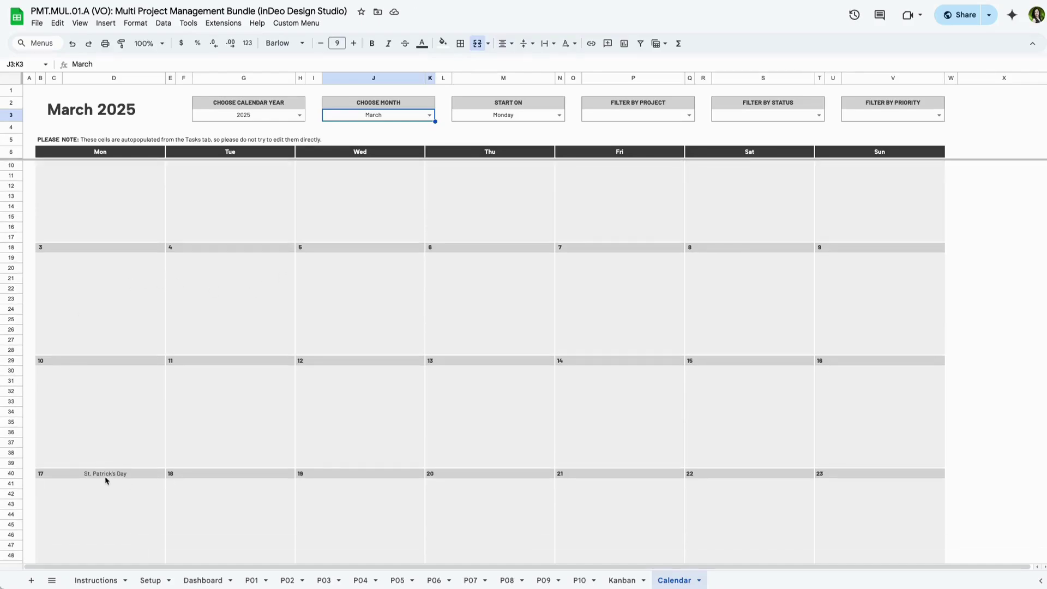
pyautogui.scroll(-5, 122, 486)
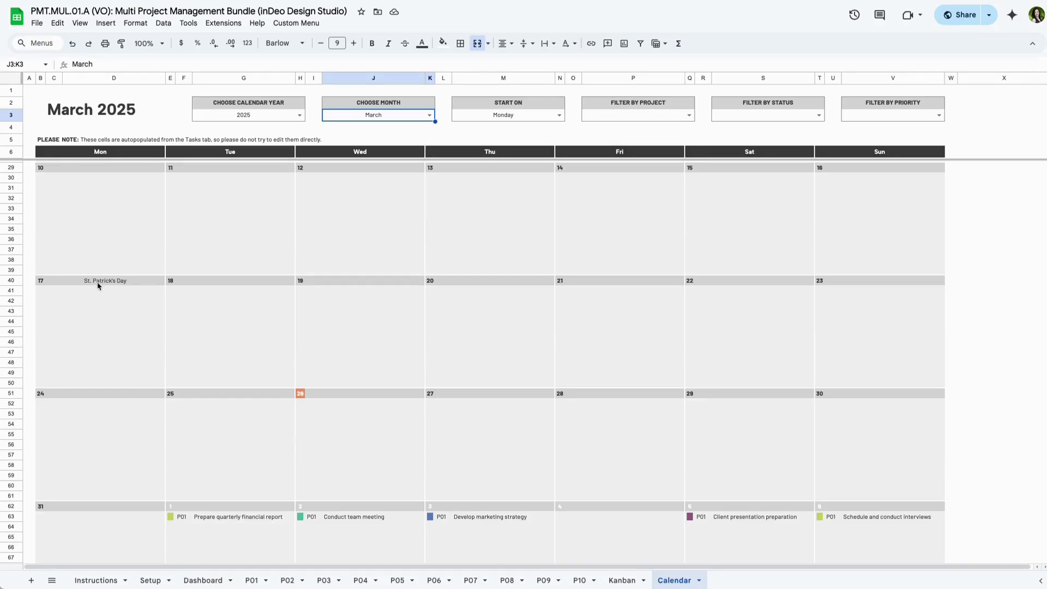
pyautogui.click(97, 286)
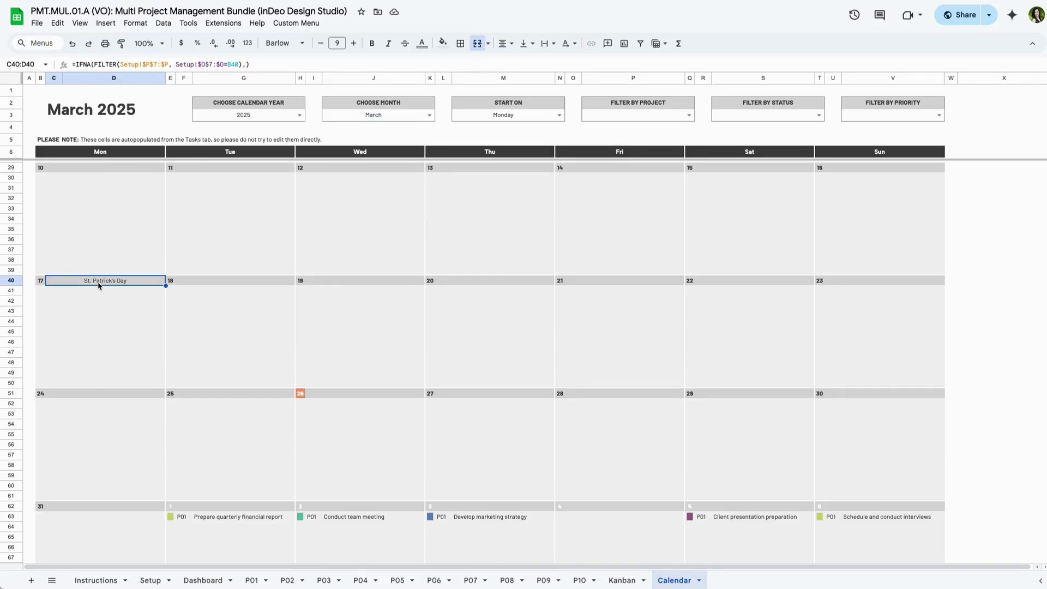
pyautogui.click(302, 396)
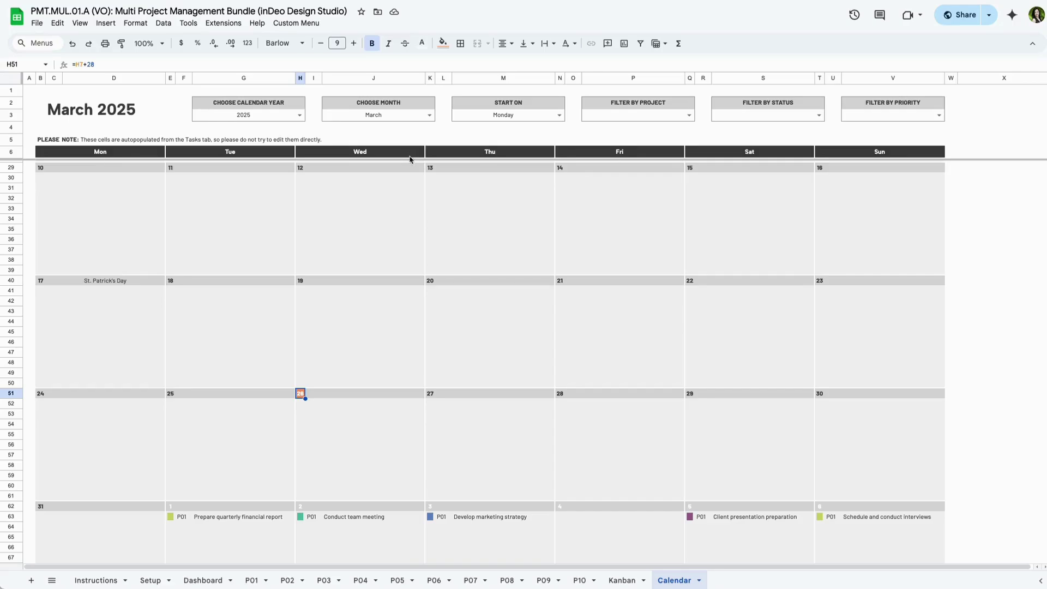
pyautogui.click(428, 116)
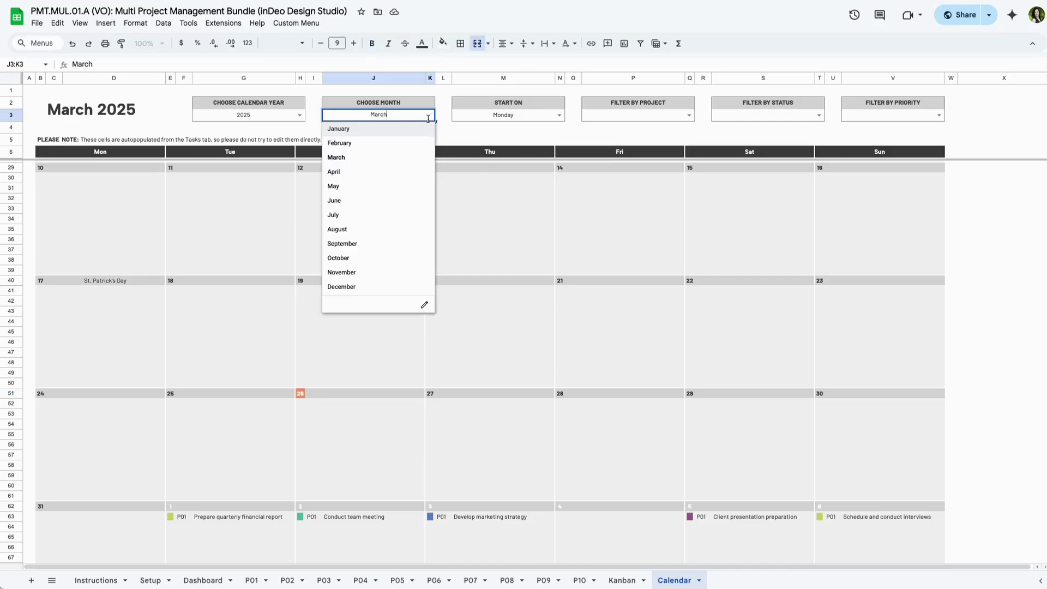
pyautogui.click(362, 173)
pyautogui.scroll(5, 444, 229)
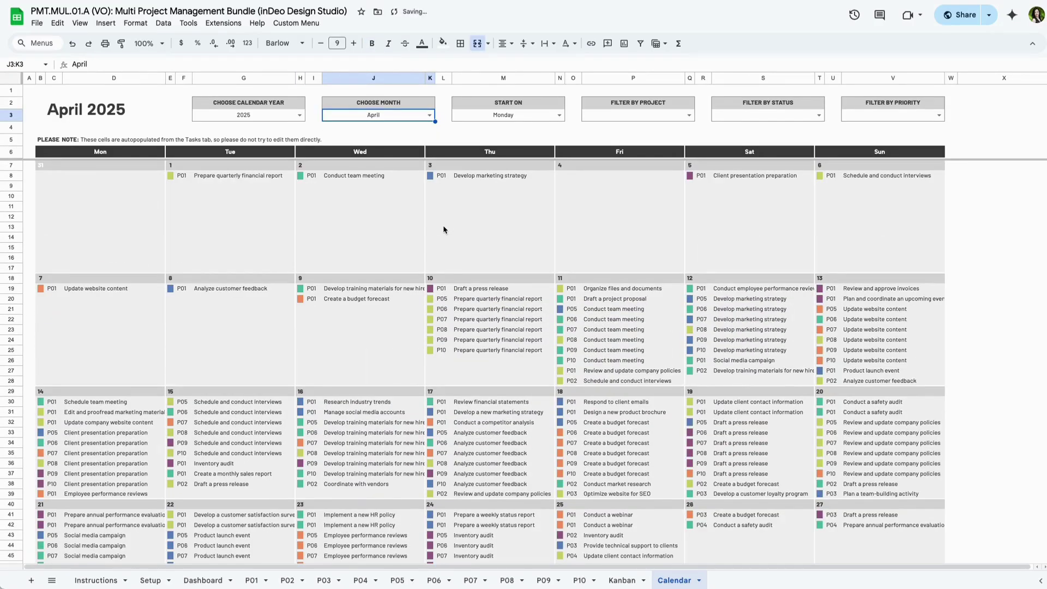
# Step: Return to the Dashboard sheet showing its charts, 10 upcoming tasks and 2 overdue tasks
pyautogui.click(206, 581)
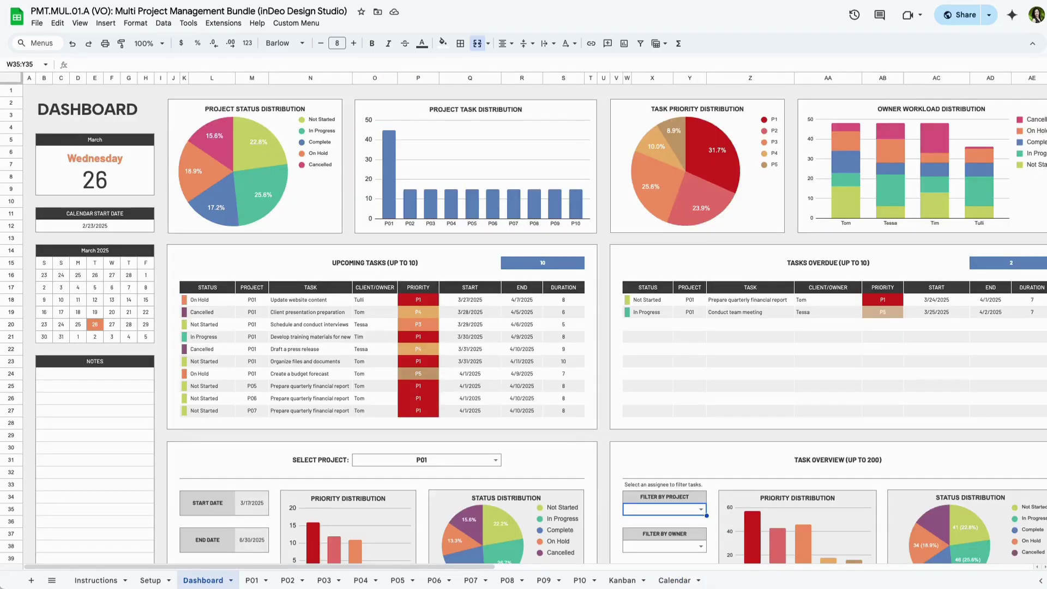